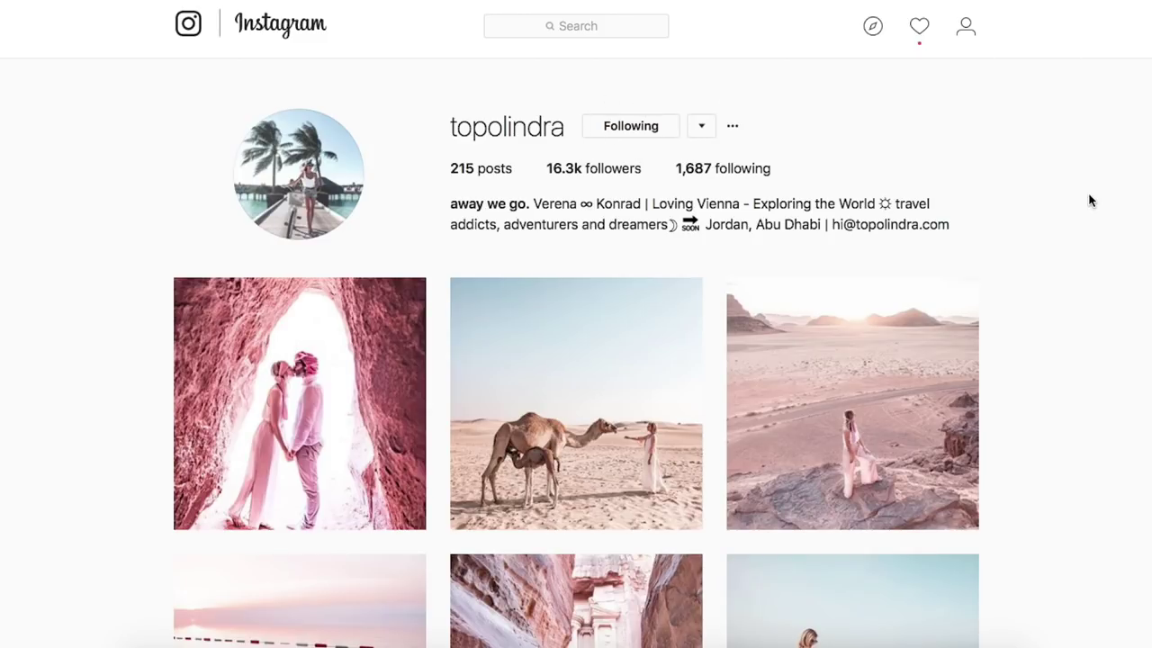
pyautogui.scroll(-8, 1089, 200)
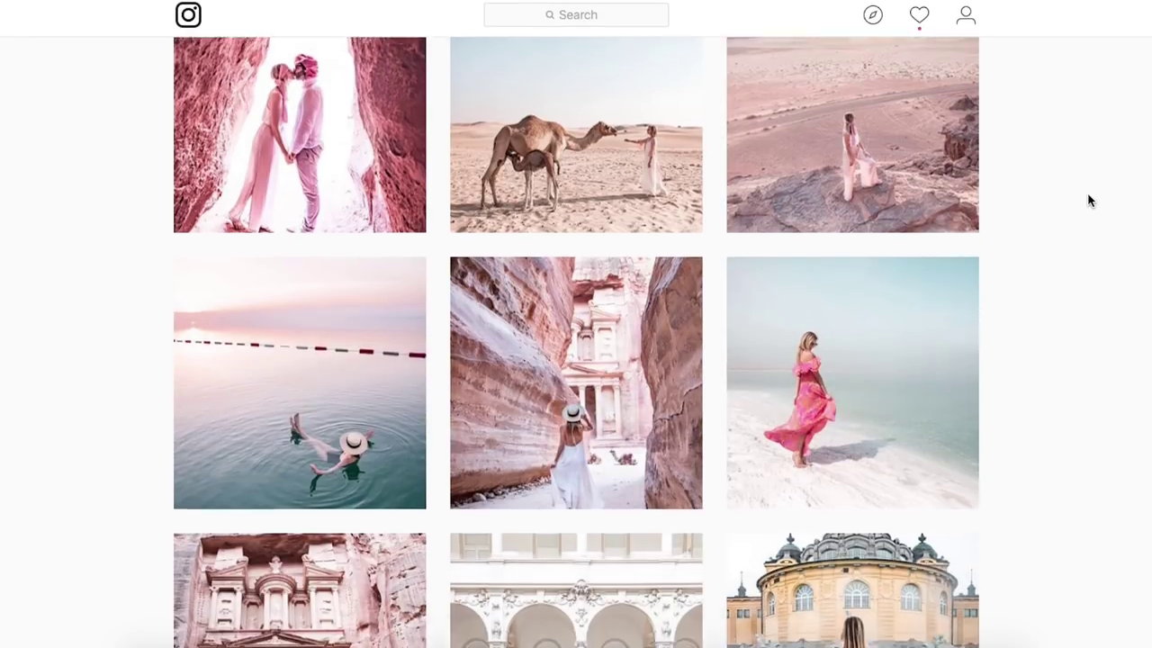
pyautogui.scroll(-1, 1089, 200)
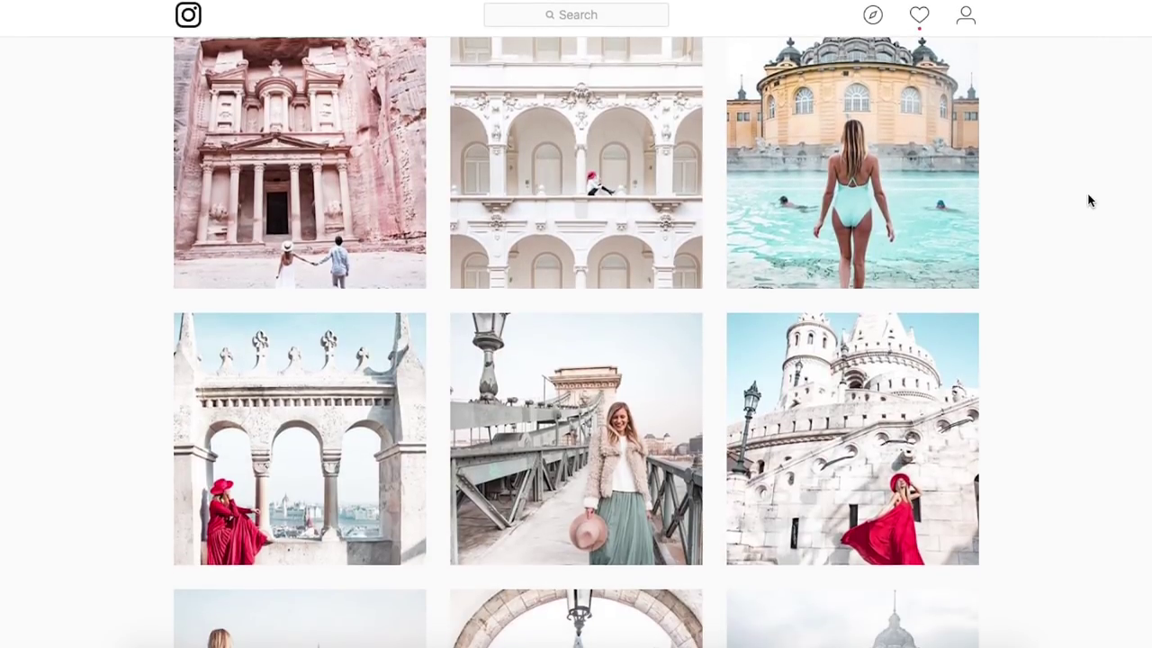
pyautogui.scroll(-1, 1089, 200)
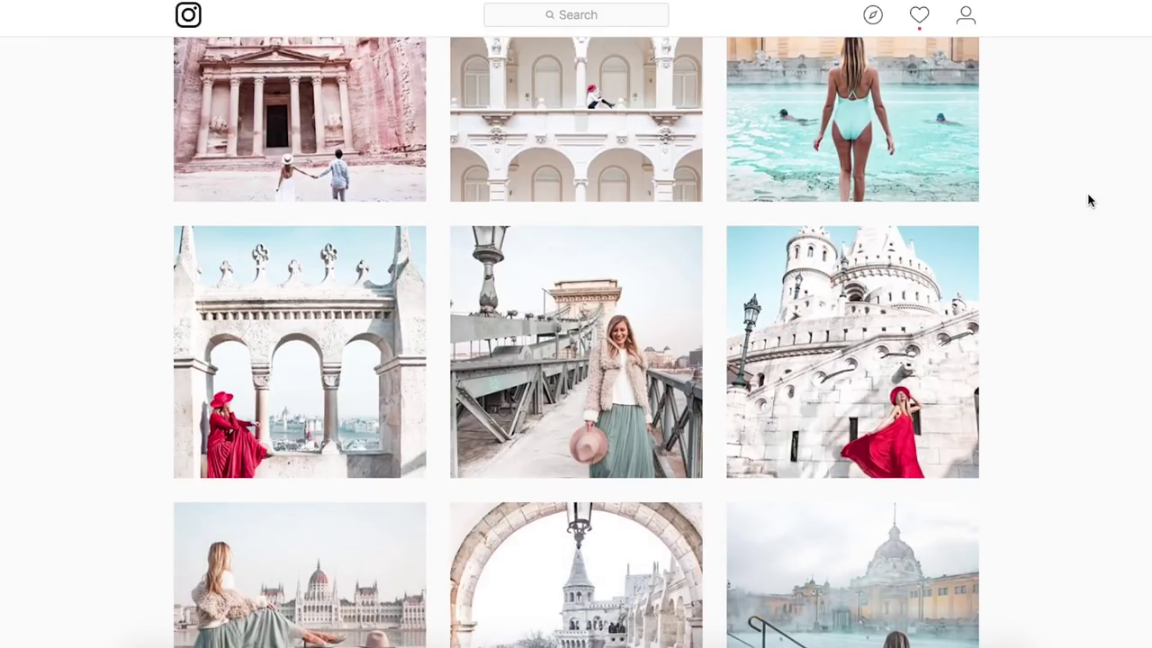
pyautogui.scroll(-5, 1089, 200)
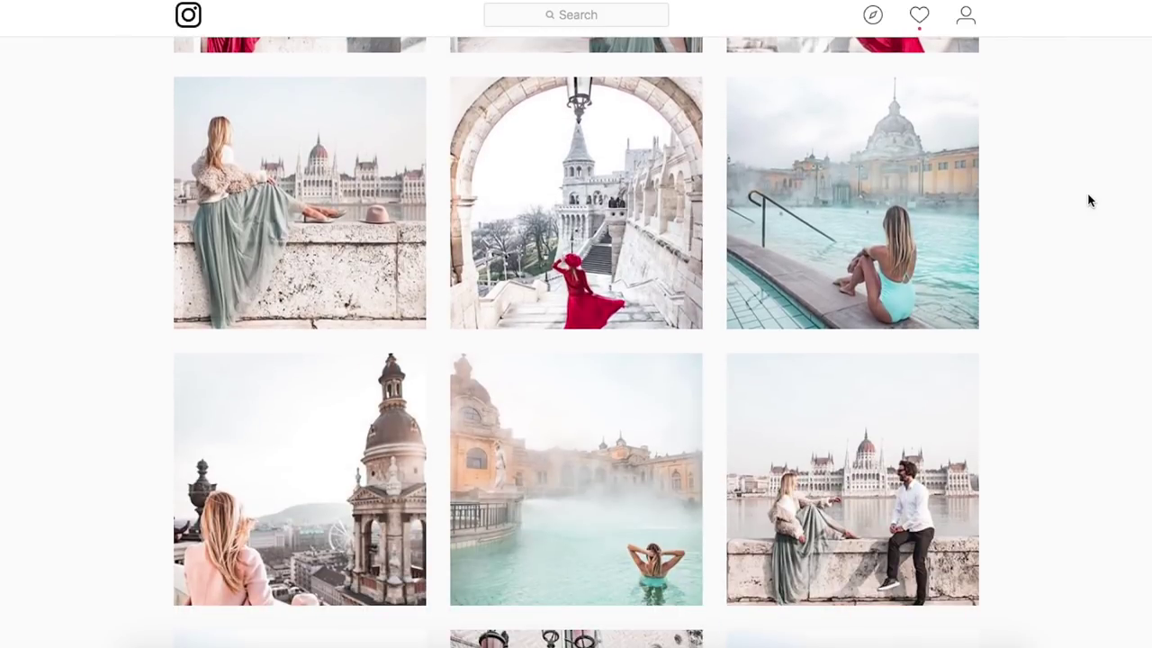
pyautogui.scroll(-3, 1089, 200)
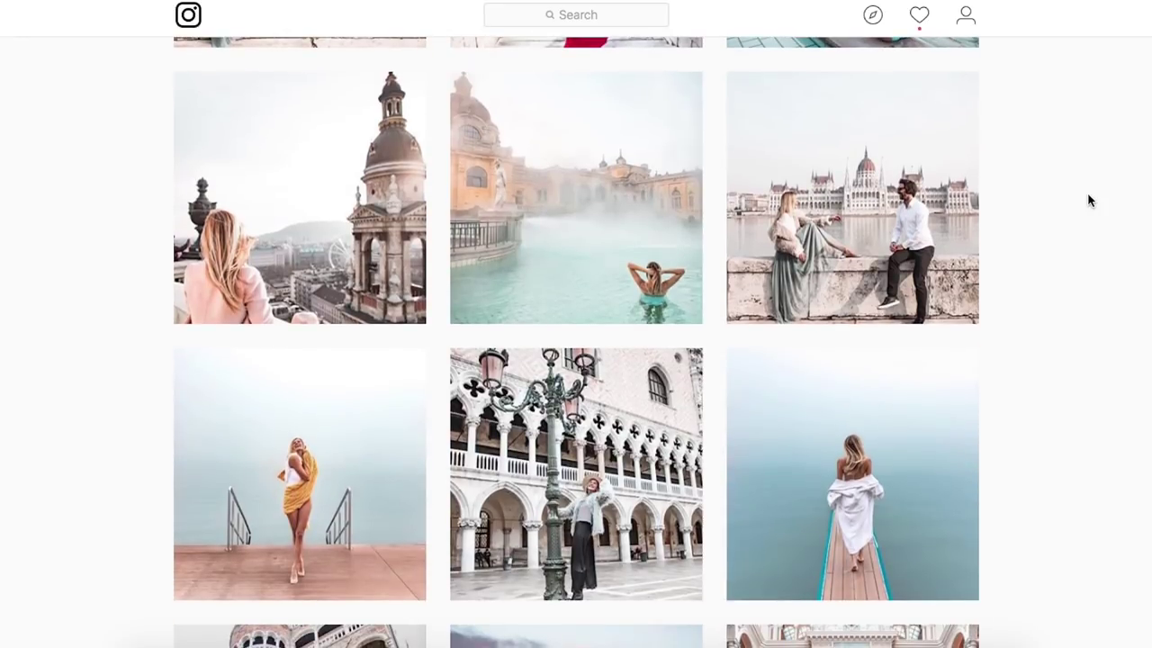
pyautogui.scroll(-3, 1089, 200)
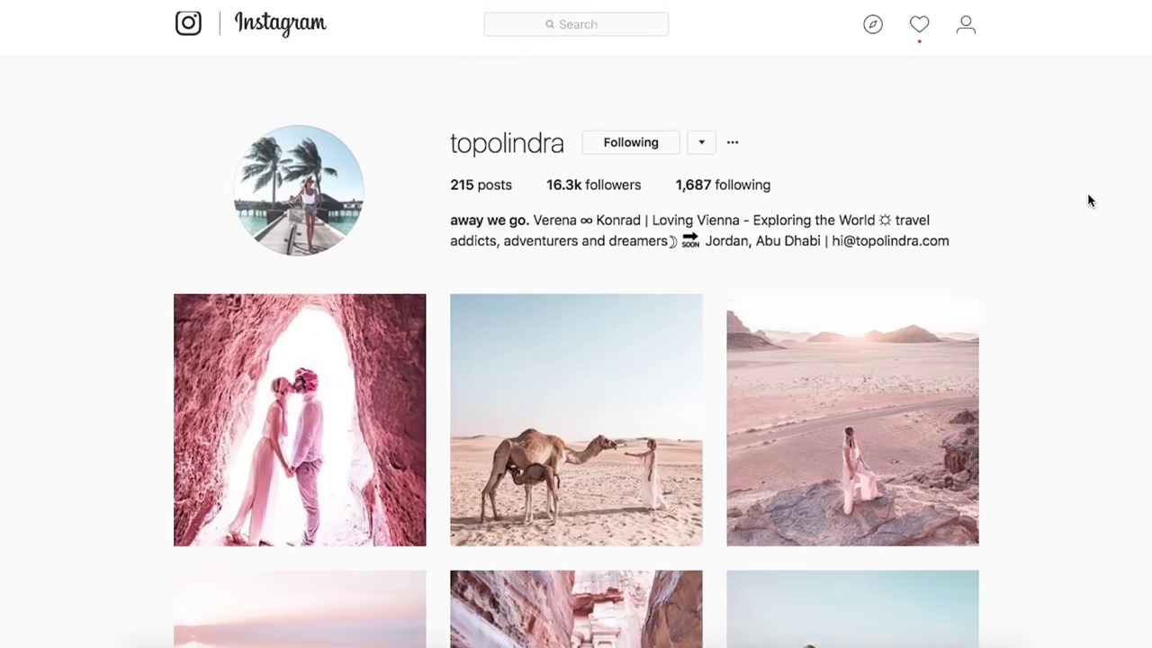
pyautogui.scroll(-2, 1089, 200)
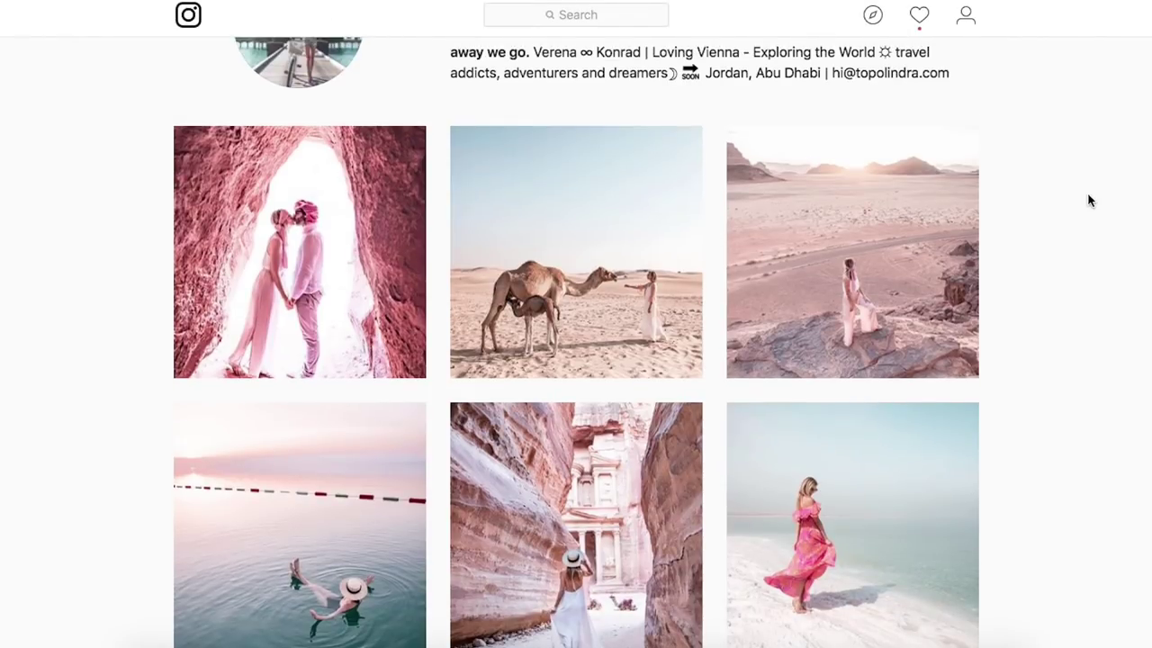
pyautogui.scroll(-1, 1055, 282)
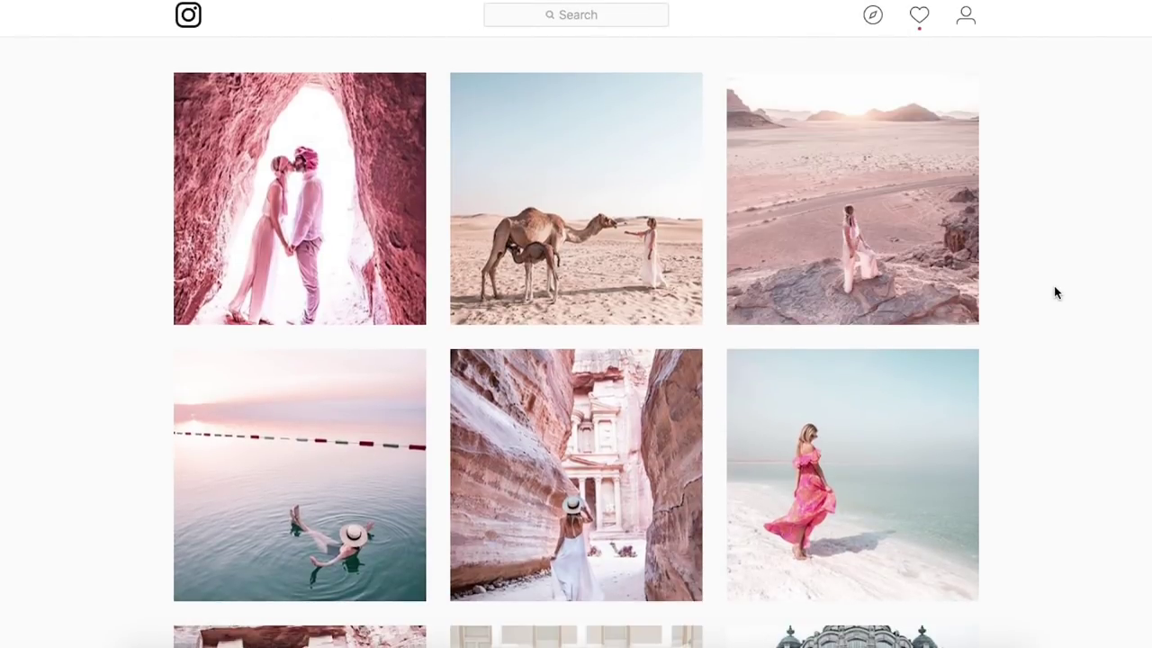
pyautogui.scroll(1, 1054, 276)
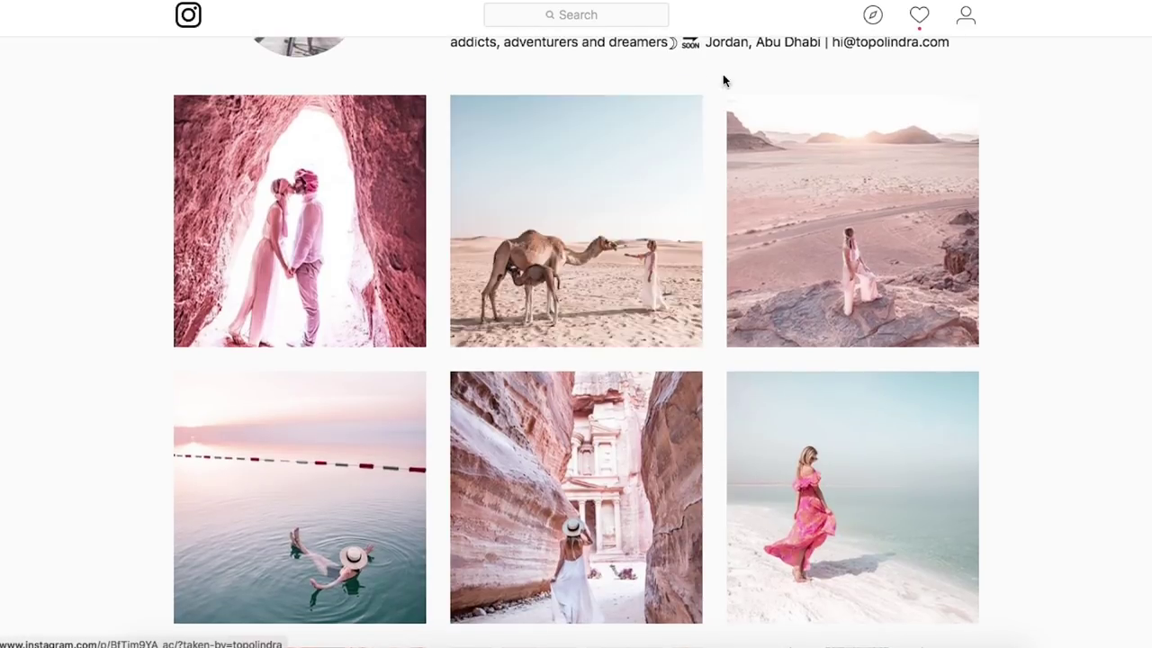
# - View the Abu Dhabi desert post with the camels at full size, and return to the profile grid
pyautogui.click(571, 162)
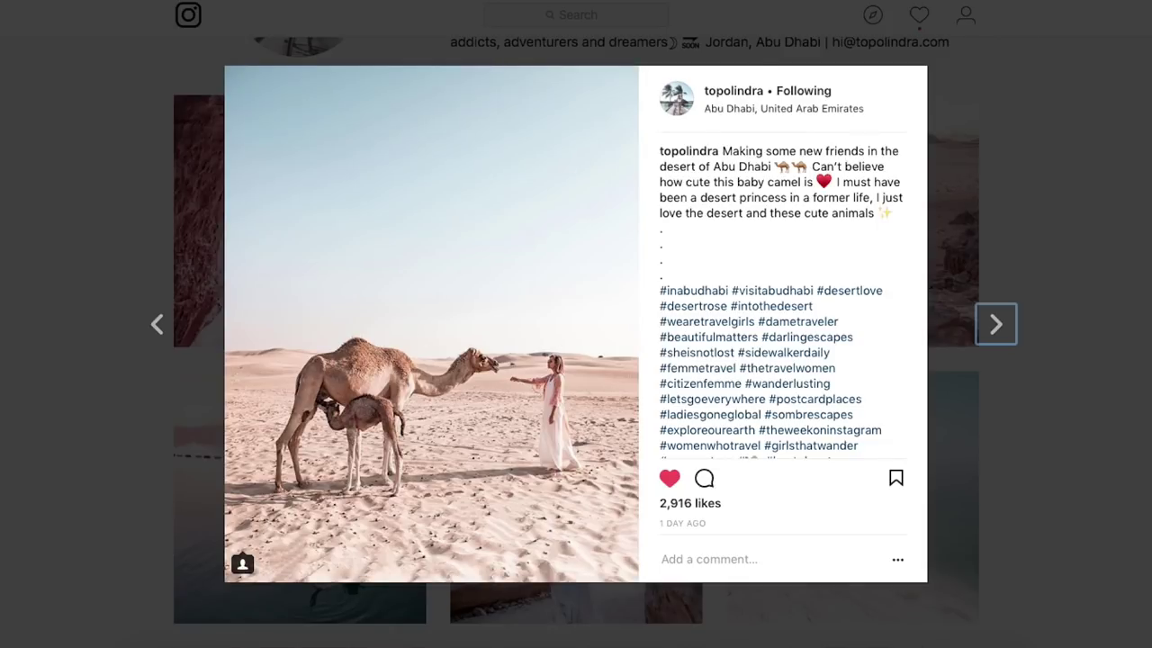
pyautogui.click(1149, 80)
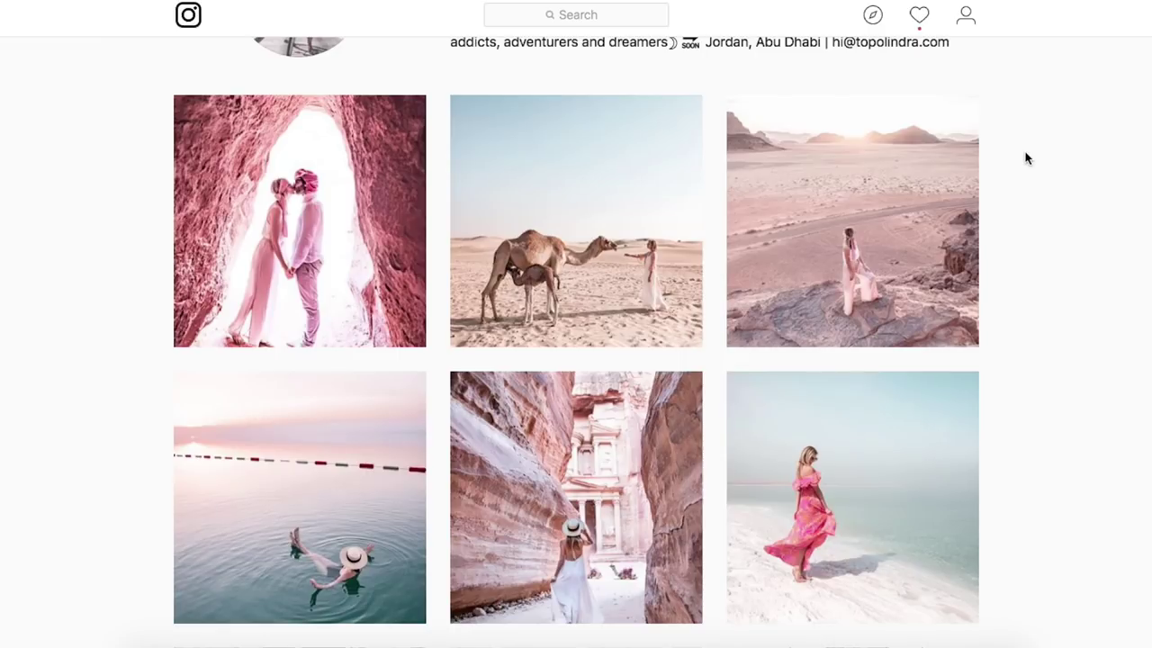
pyautogui.scroll(3, 1026, 158)
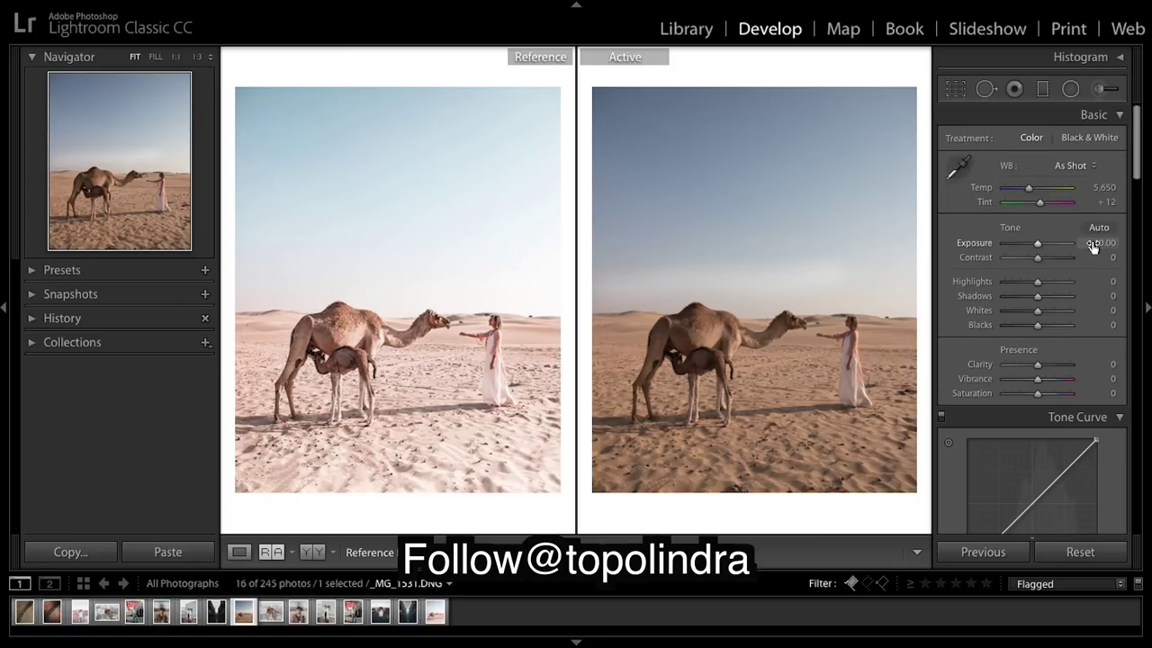
# - Switch to Lightroom Classic and enable lens profile corrections for the active camel photo
pyautogui.scroll(-5, 1093, 246)
pyautogui.scroll(-20, 1093, 248)
pyautogui.scroll(-13, 1092, 248)
pyautogui.click(951, 324)
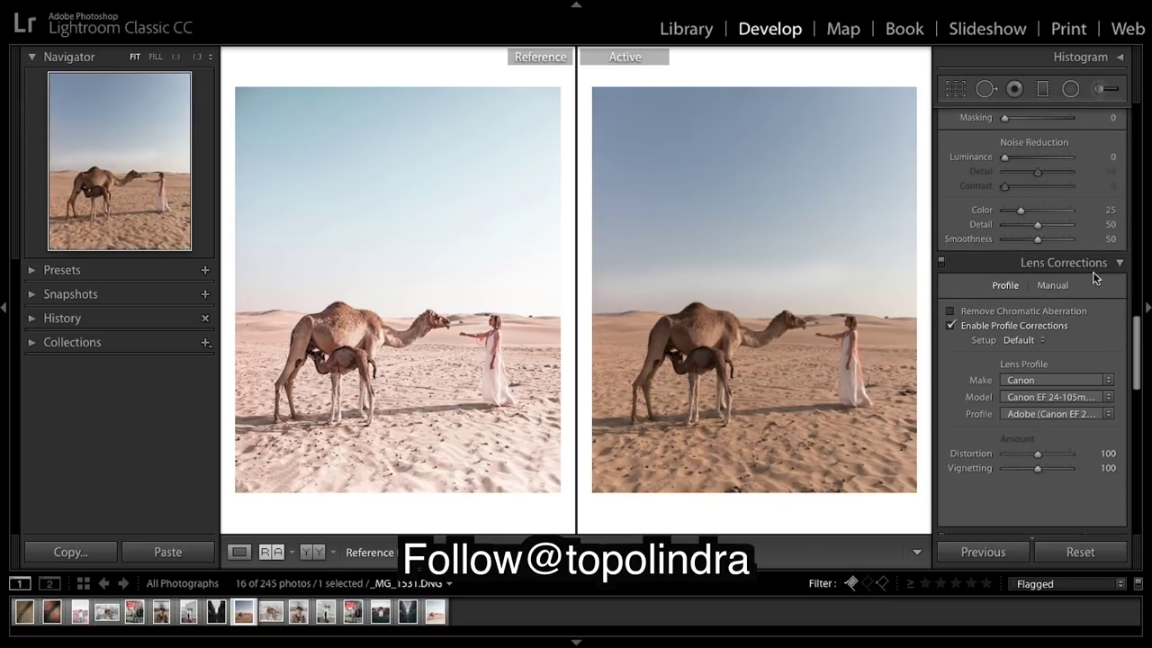
# - Set Exposure to +0.35, Highlights and Shadows to +100, Whites to +25 and Blacks to −90, and compare with the unedited photo
pyautogui.scroll(20, 1084, 235)
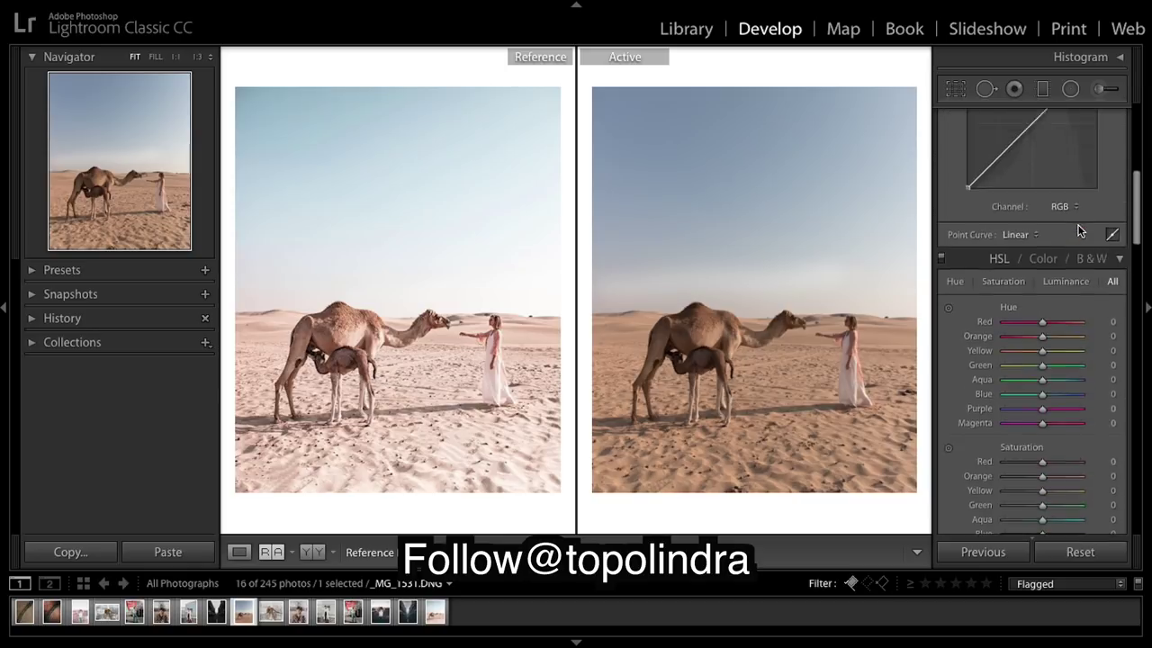
pyautogui.scroll(6, 1080, 232)
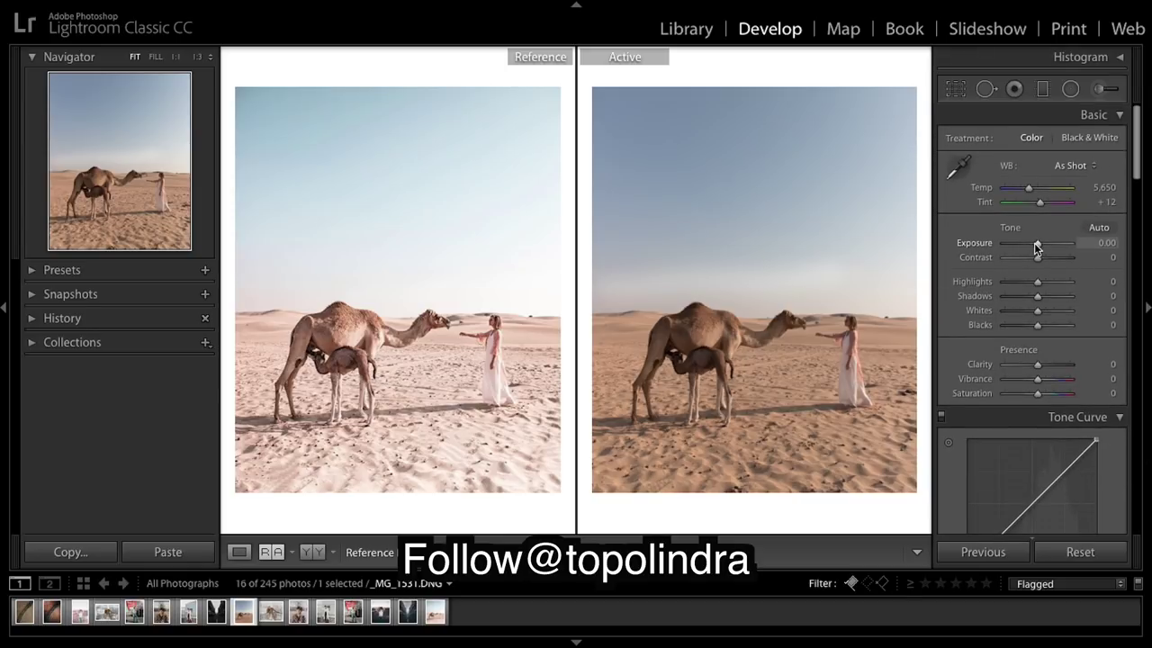
pyautogui.moveTo(1037, 247); pyautogui.dragTo(1070, 296)
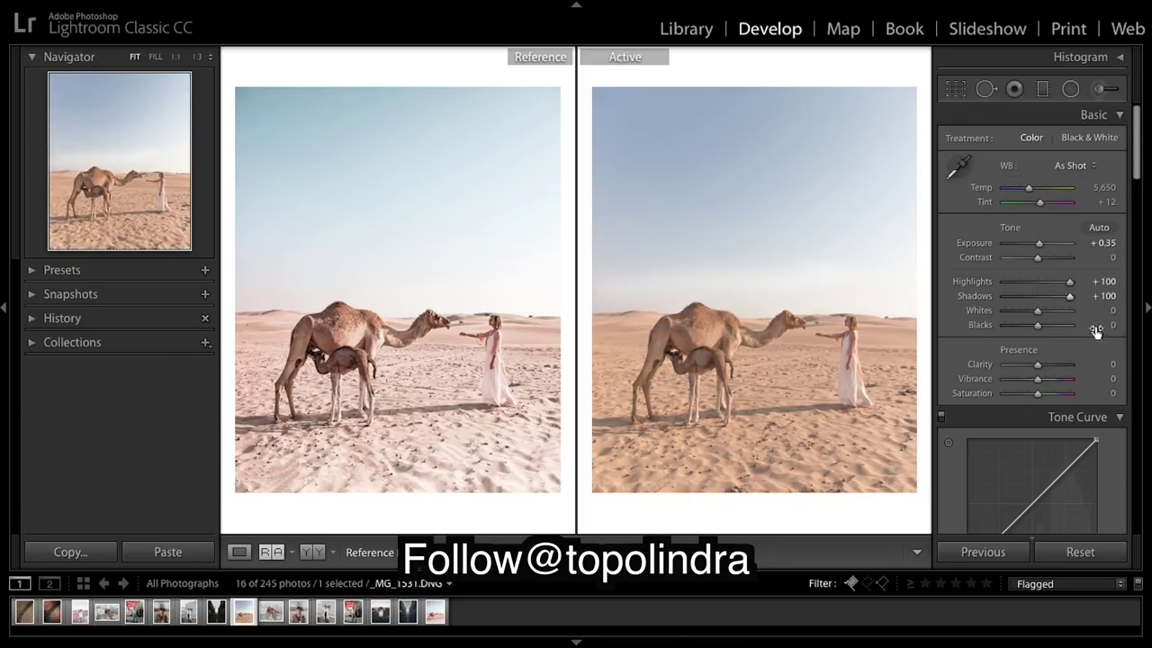
pyautogui.moveTo(1036, 311); pyautogui.dragTo(1043, 310)
pyautogui.moveTo(1038, 324); pyautogui.dragTo(1016, 321)
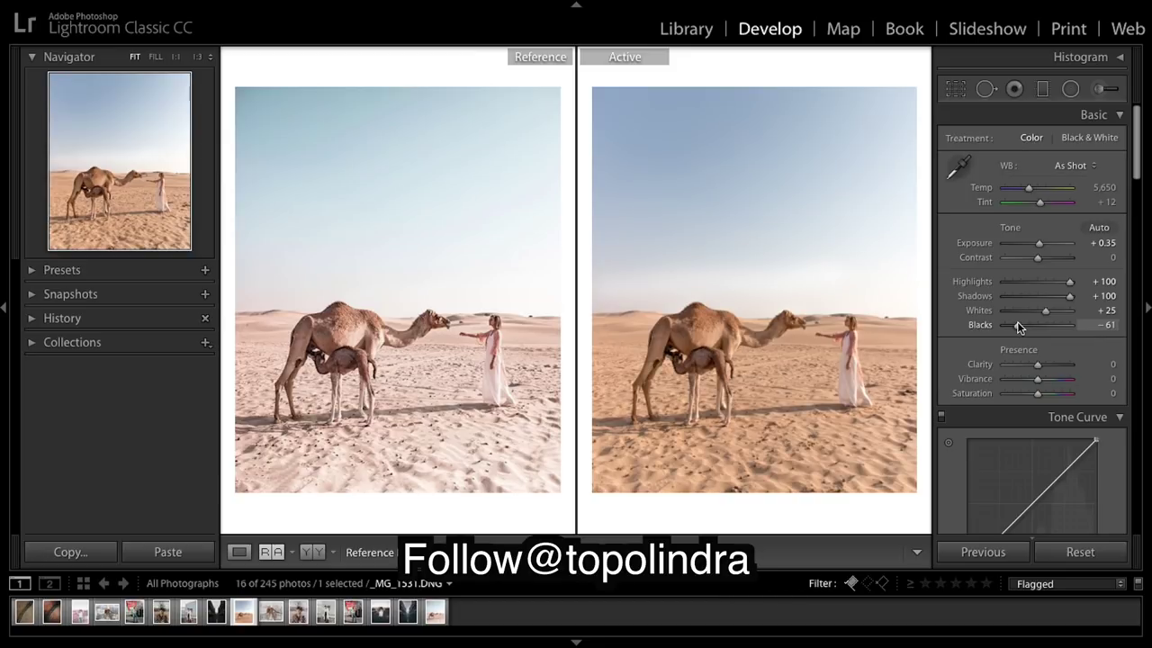
pyautogui.moveTo(1017, 321); pyautogui.dragTo(1007, 327)
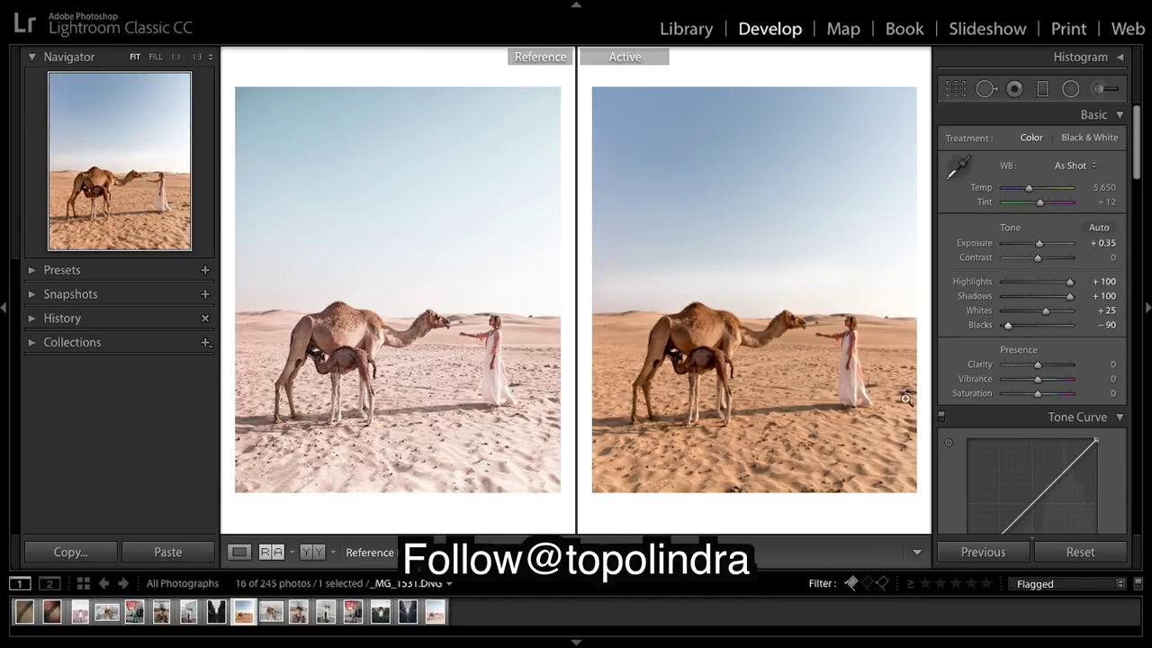
pyautogui.press('\\')
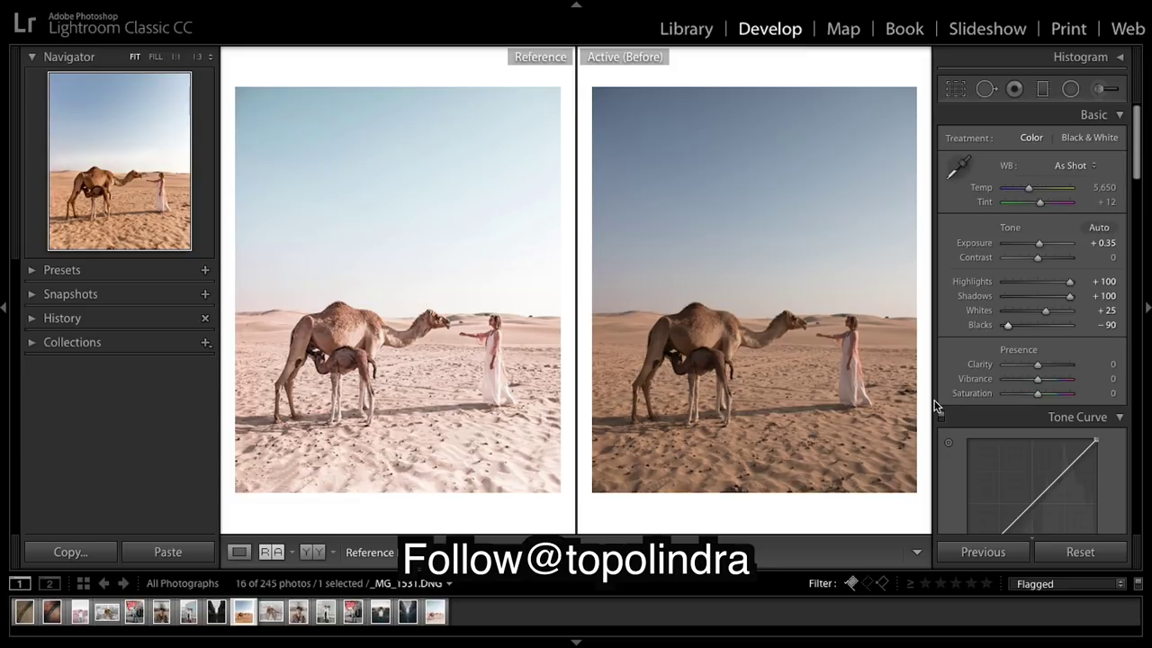
pyautogui.press('\\')
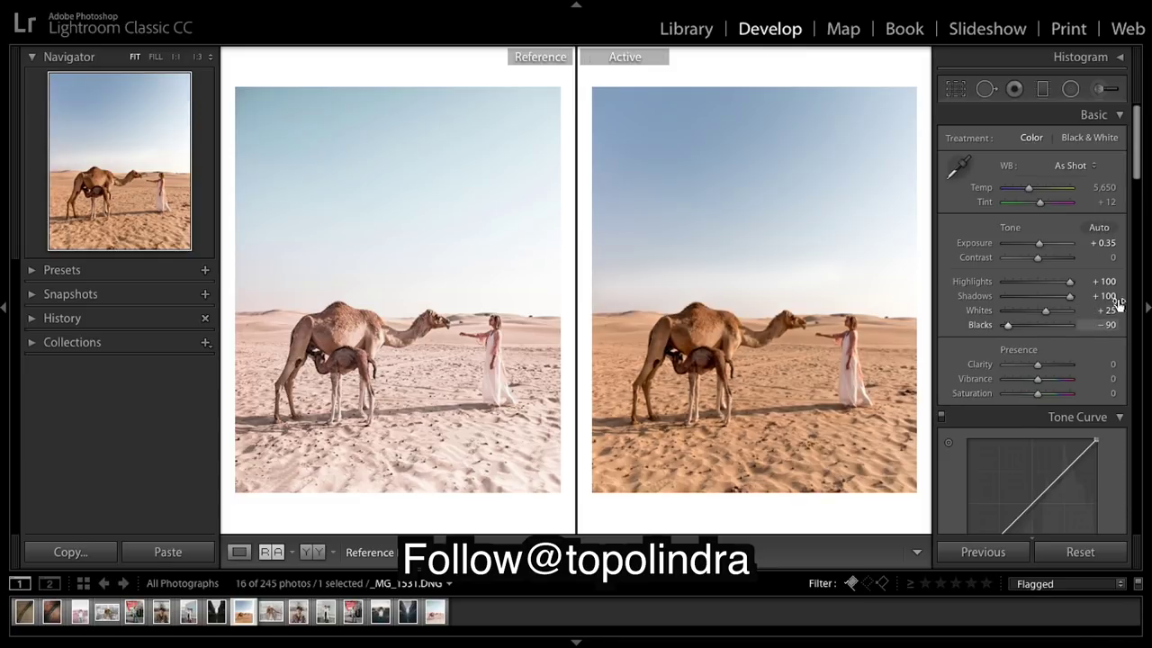
# - Set the camel photo's Vibrance to +10
pyautogui.scroll(-1, 1106, 306)
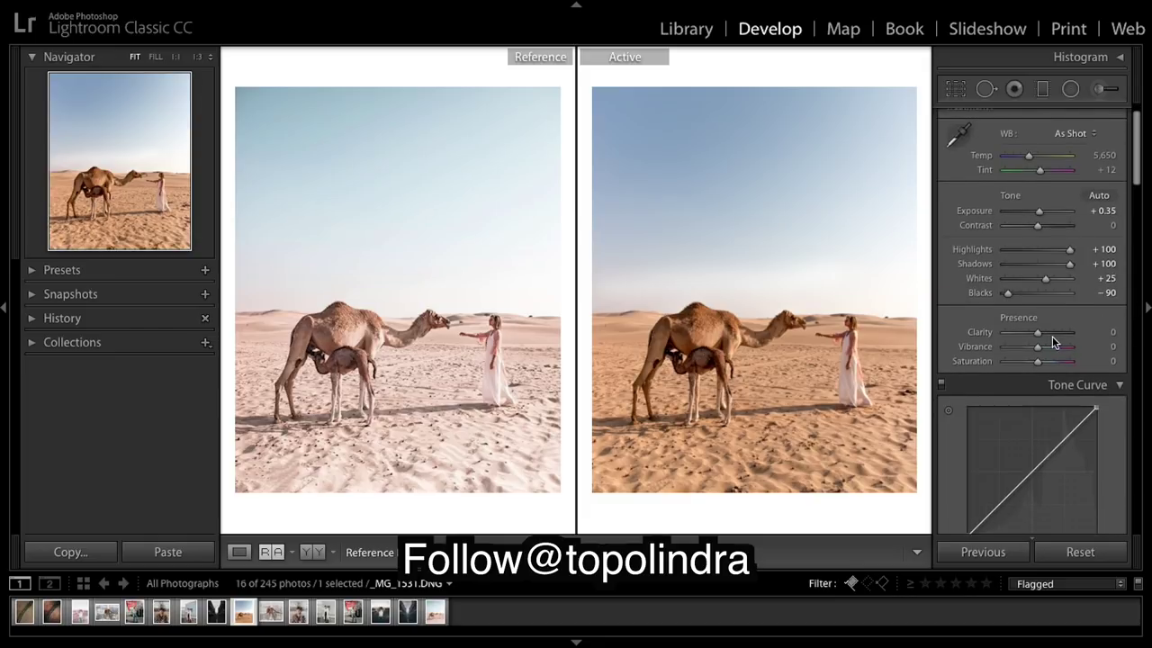
pyautogui.moveTo(1038, 349); pyautogui.dragTo(1041, 349)
pyautogui.moveTo(1043, 347); pyautogui.dragTo(1043, 348)
# - Add three points along the RGB tone curve and raise its black endpoint to fade the shadows
pyautogui.scroll(-5, 1082, 439)
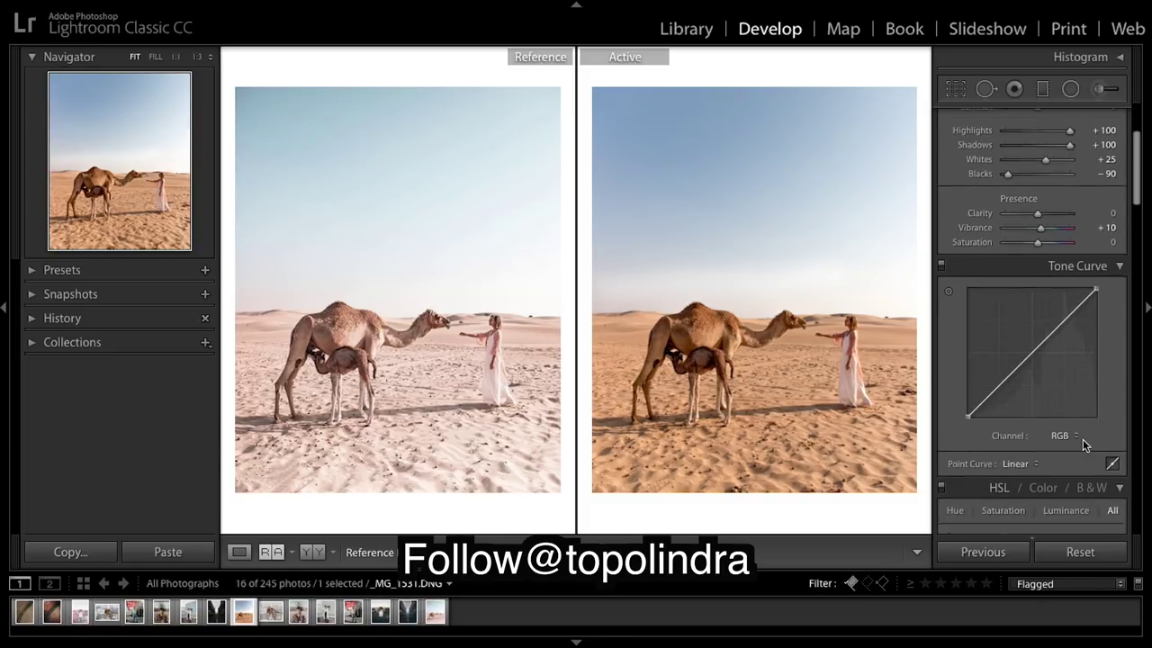
pyautogui.scroll(1, 1083, 440)
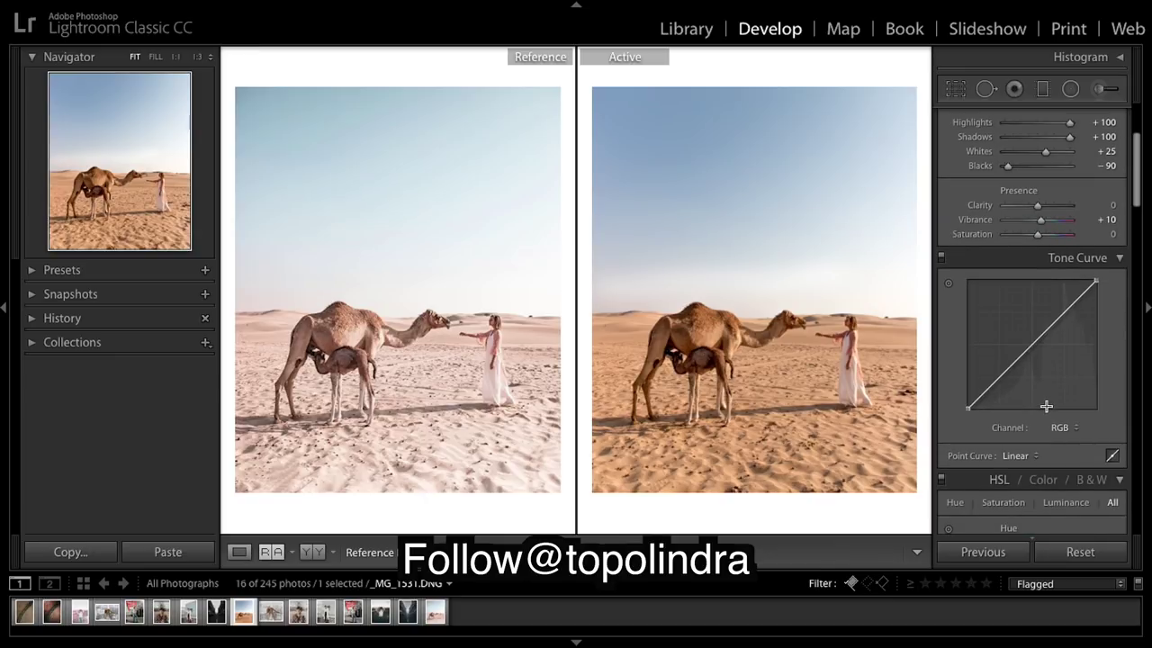
pyautogui.scroll(4, 1040, 380)
pyautogui.moveTo(968, 447); pyautogui.dragTo(1066, 345)
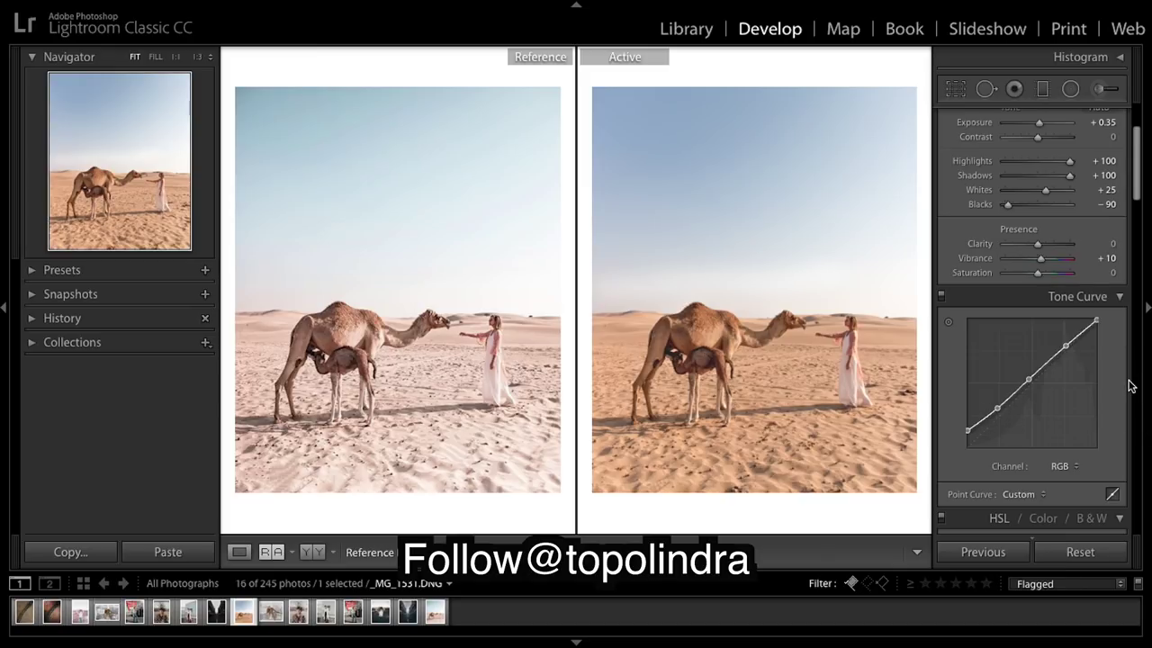
# - Turn the lens profile corrections off and back on to compare their effect on the camel photo
pyautogui.scroll(-2, 1130, 385)
pyautogui.scroll(-20, 1130, 385)
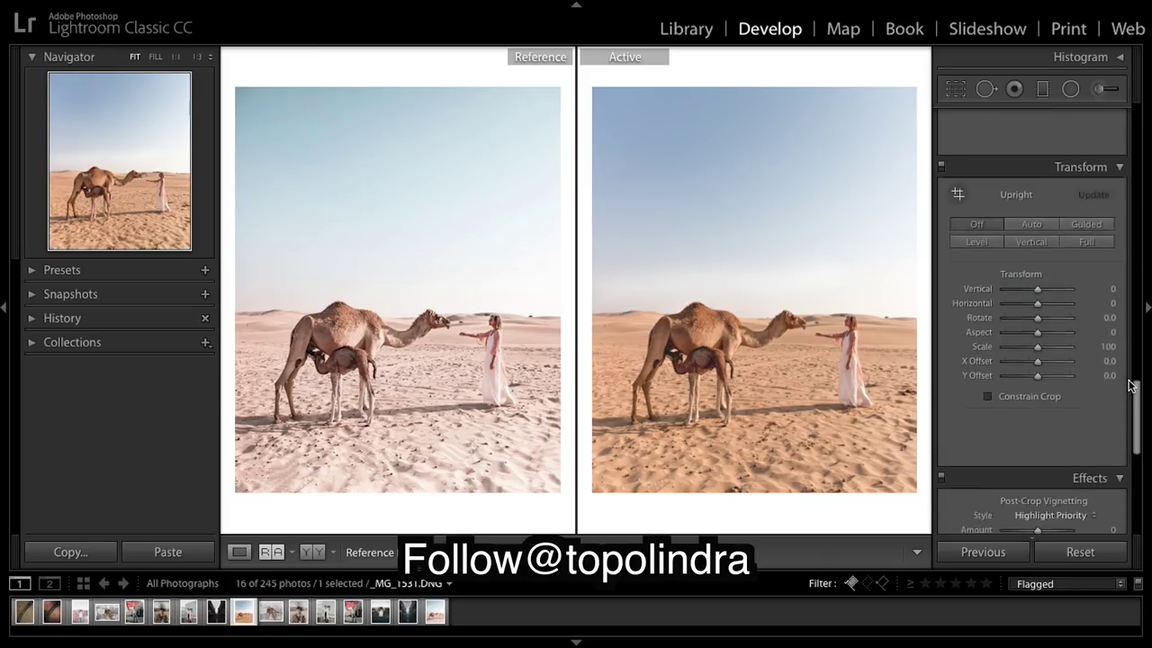
pyautogui.scroll(10, 1093, 238)
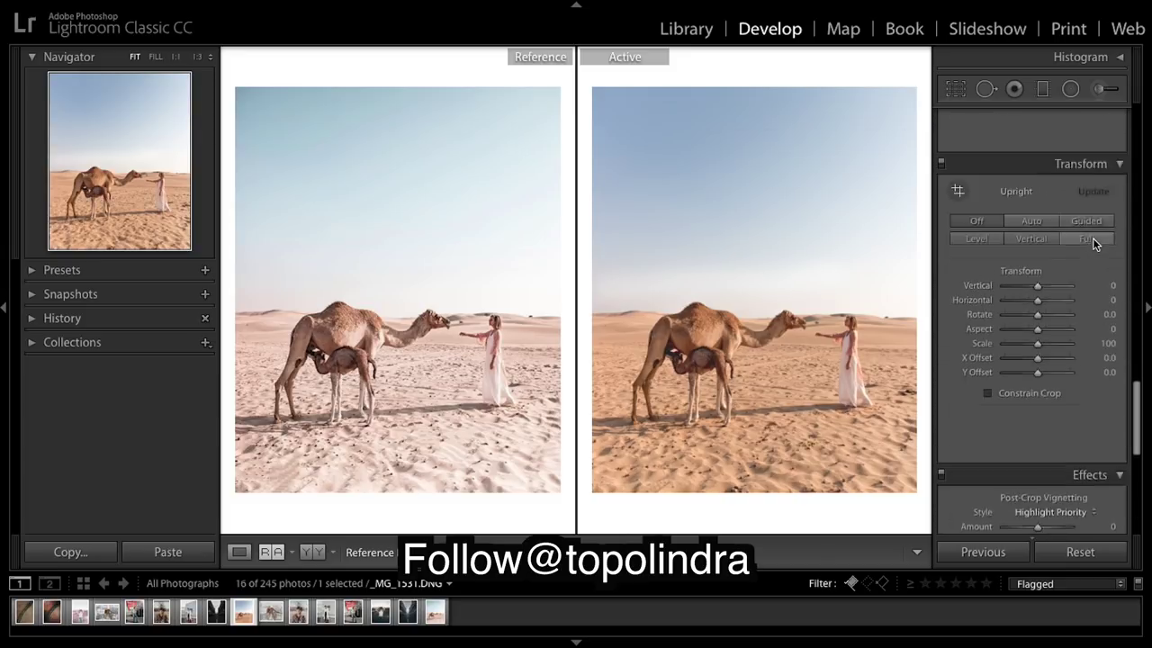
pyautogui.scroll(2, 1093, 237)
pyautogui.click(951, 309)
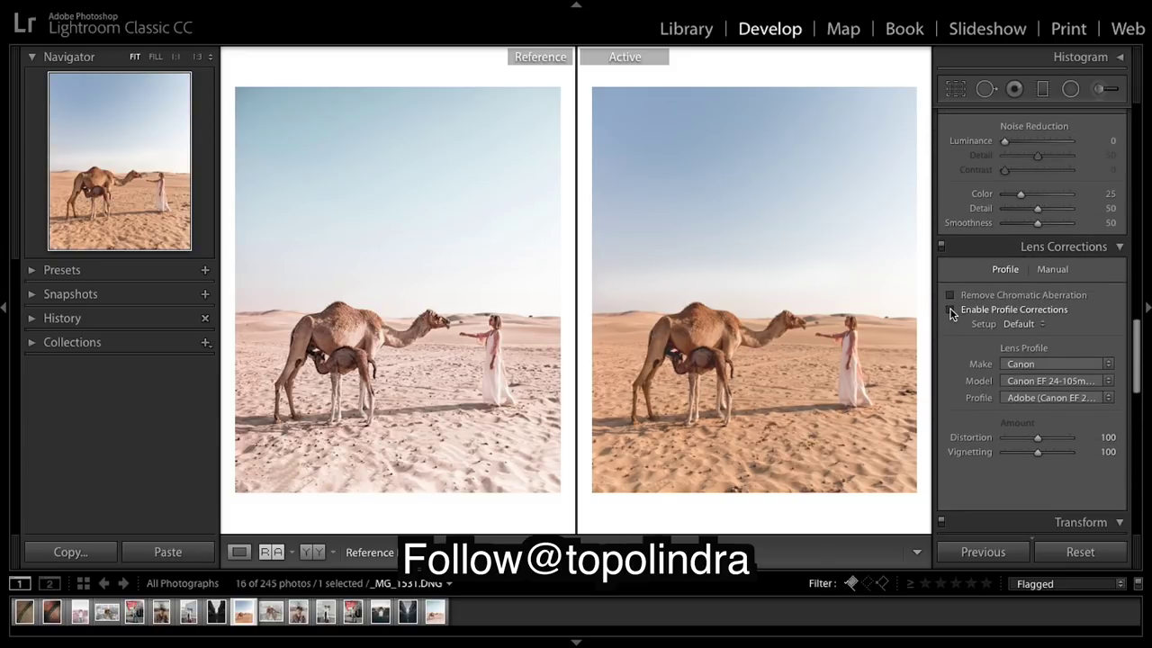
pyautogui.click(951, 309)
# - Darken the photo's edges with a post-crop vignette amount of −16
pyautogui.scroll(-8, 1052, 371)
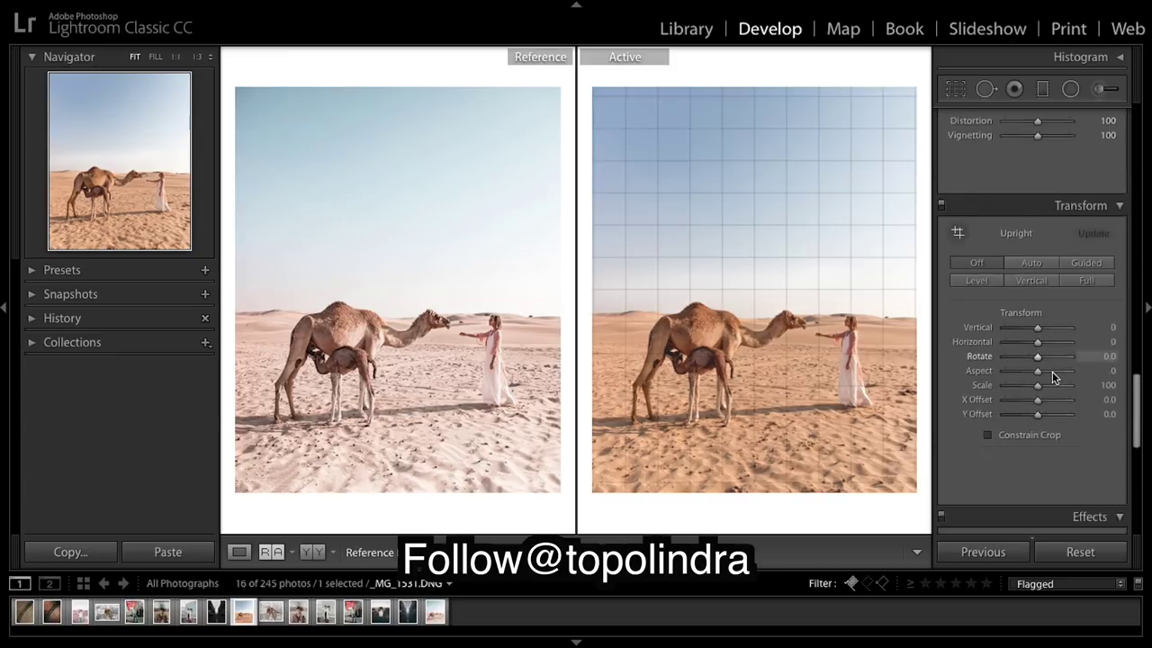
pyautogui.scroll(-3, 1052, 372)
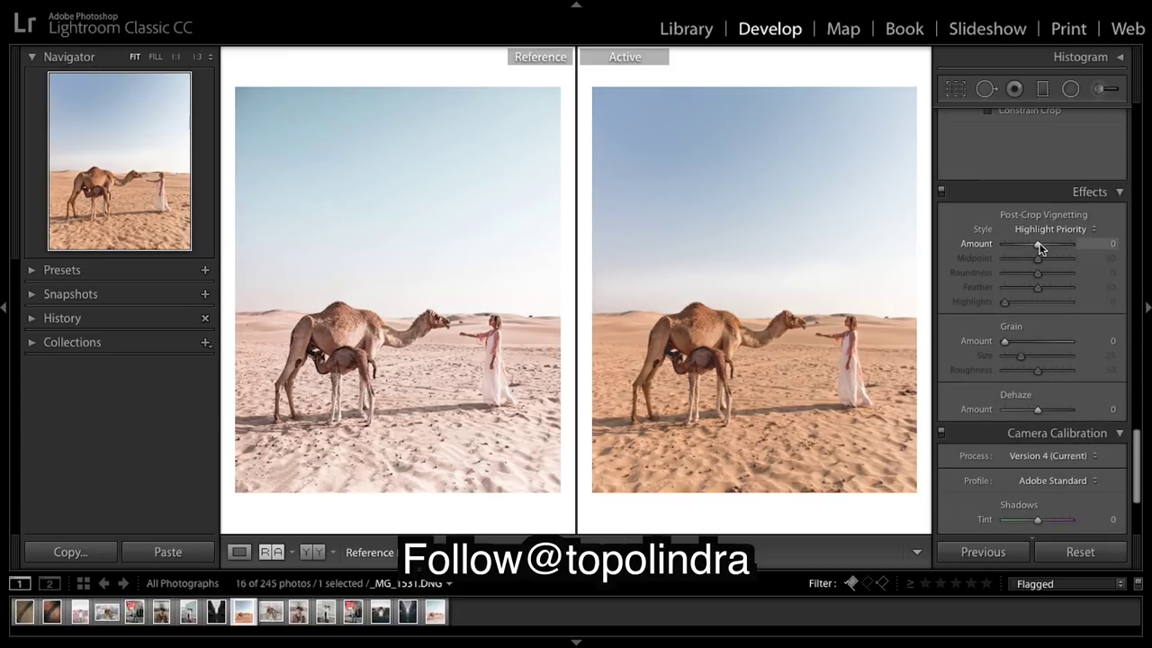
pyautogui.moveTo(1039, 245); pyautogui.dragTo(1034, 249)
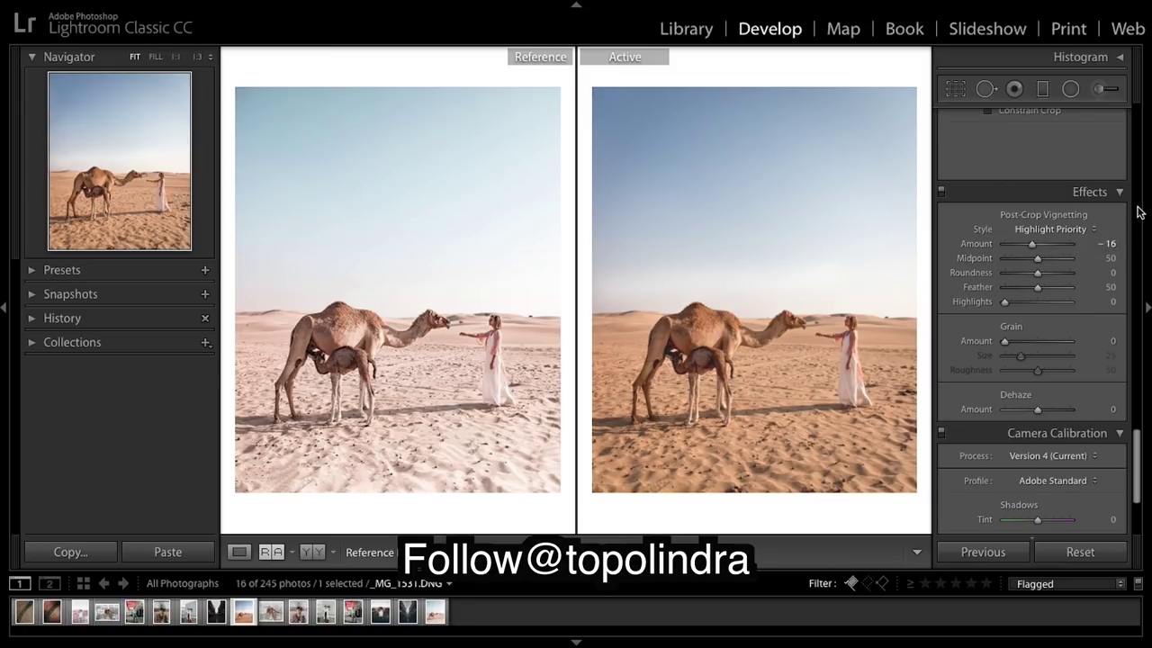
# - Brighten the warm tones by setting the HSL luminance of red to +100 and orange to +43
pyautogui.scroll(10, 1125, 234)
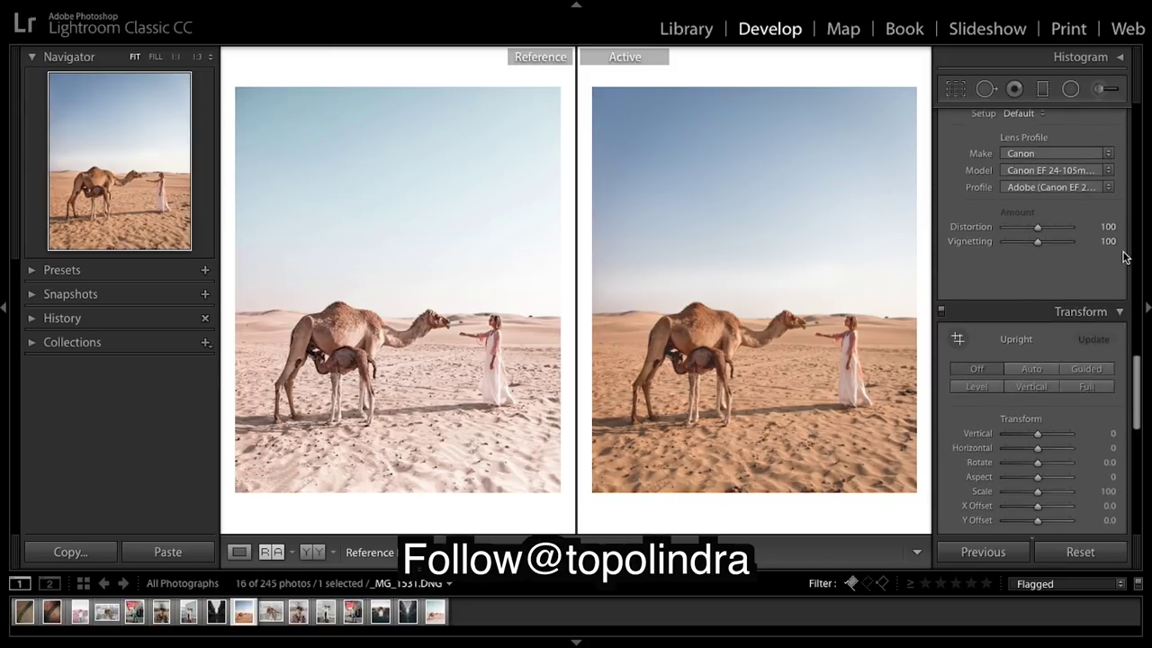
pyautogui.scroll(8, 1067, 158)
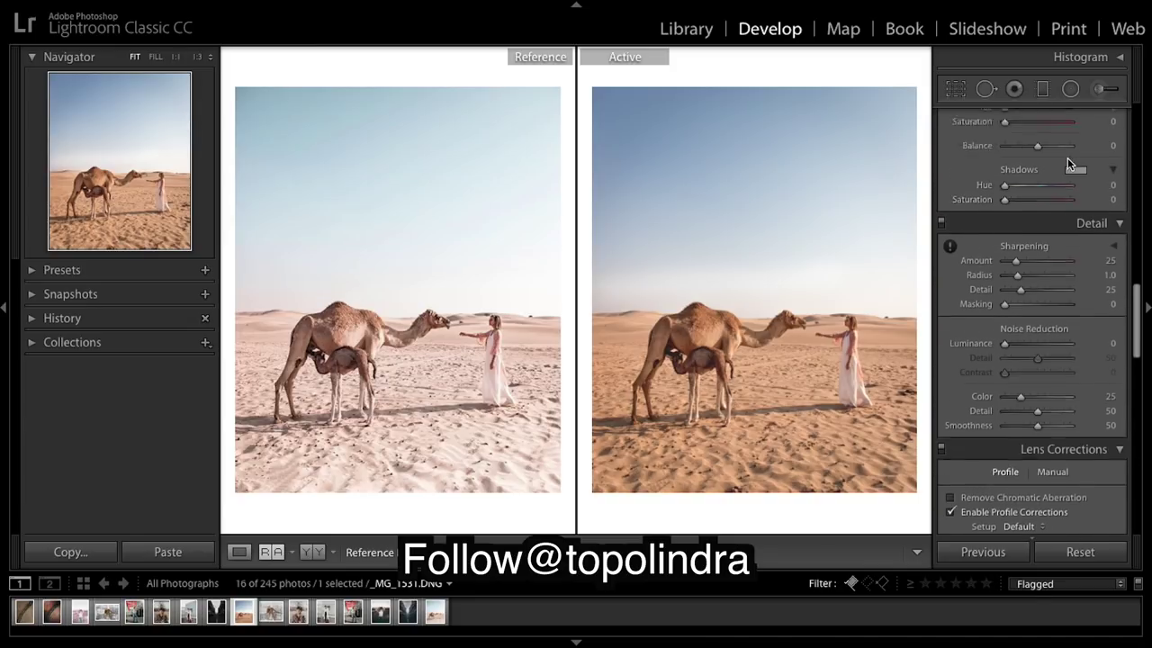
pyautogui.scroll(6, 1068, 158)
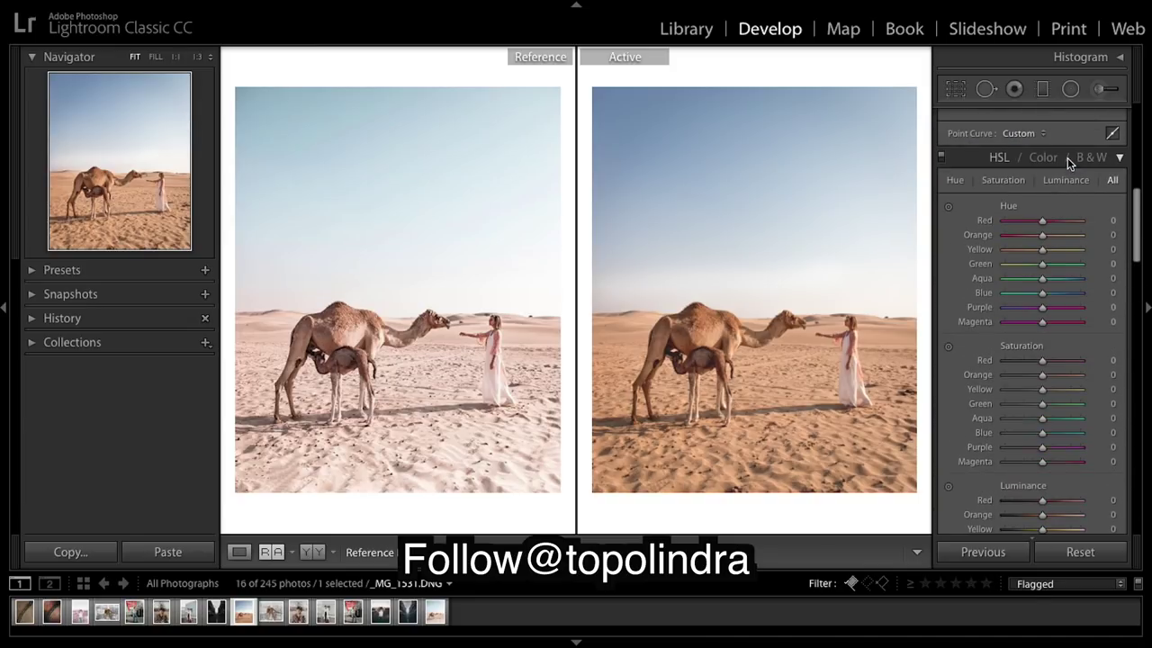
pyautogui.scroll(-3, 1068, 157)
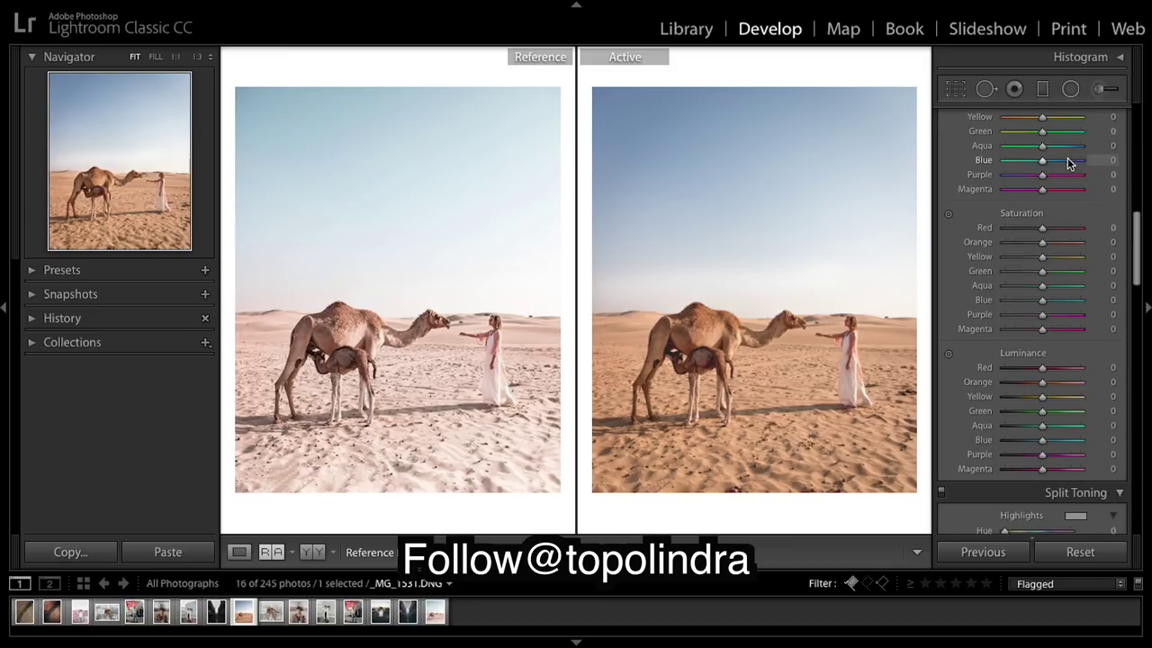
pyautogui.scroll(-3, 1074, 187)
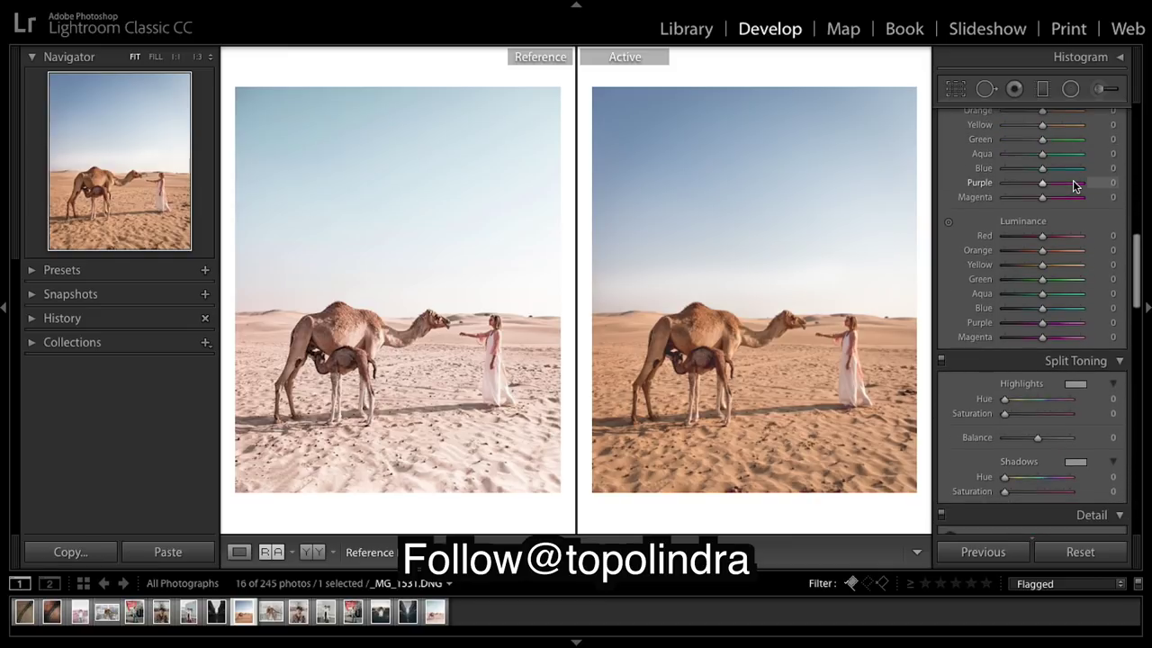
pyautogui.scroll(5, 1073, 185)
pyautogui.scroll(-1, 1072, 186)
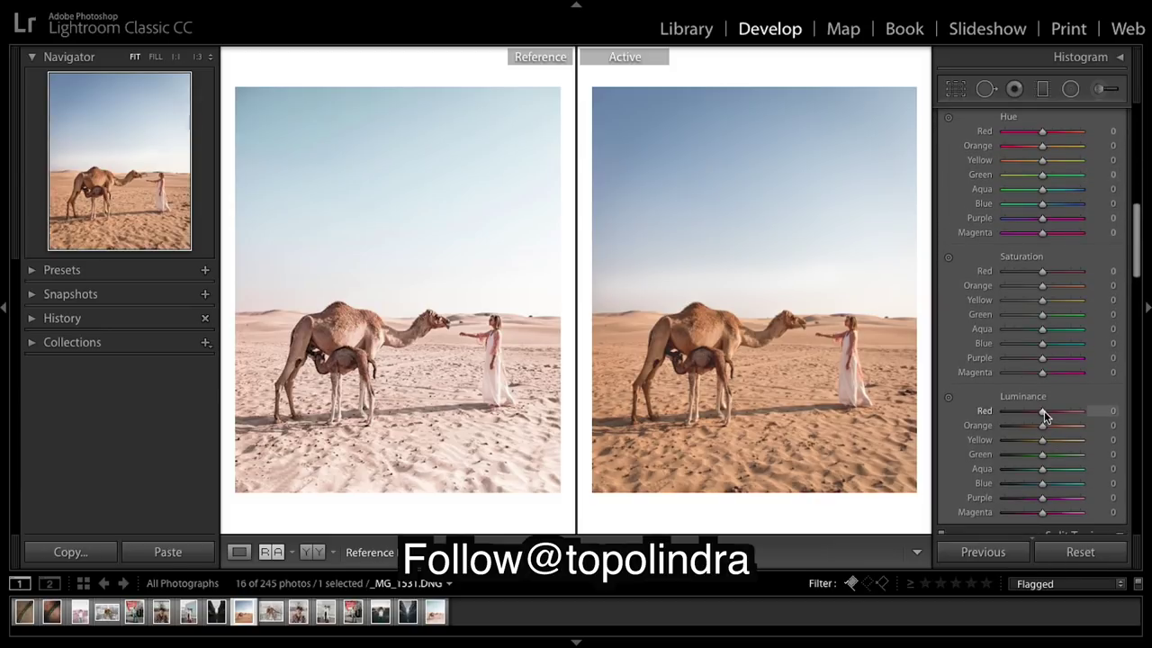
pyautogui.moveTo(1044, 412); pyautogui.dragTo(1116, 414)
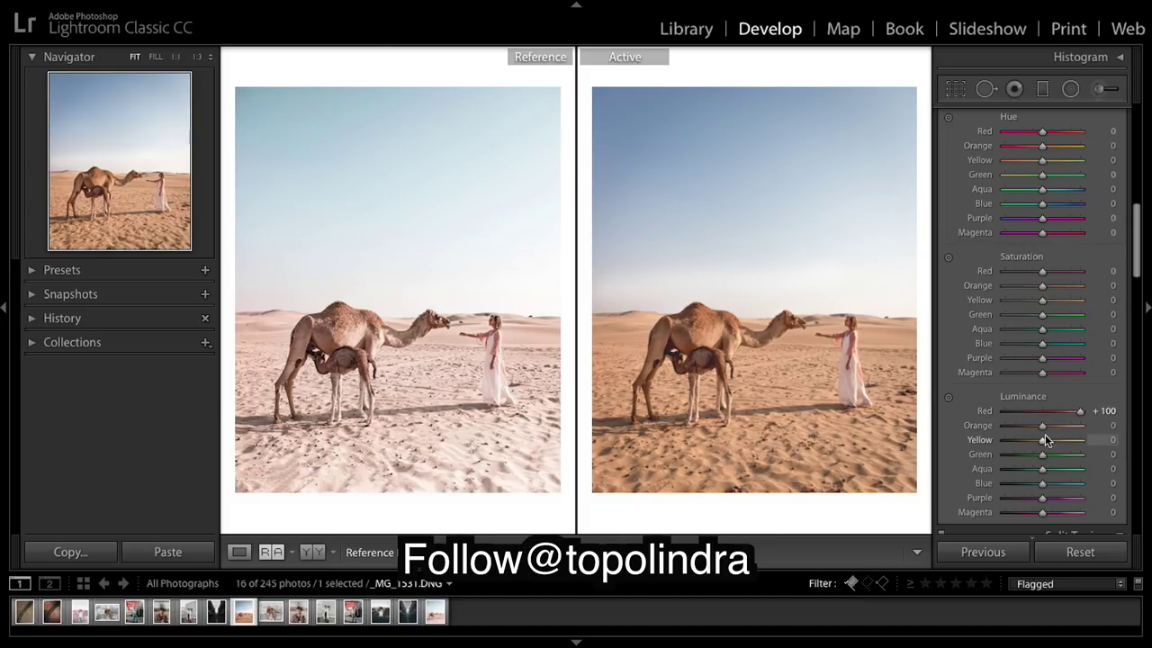
pyautogui.moveTo(1041, 425); pyautogui.dragTo(999, 425)
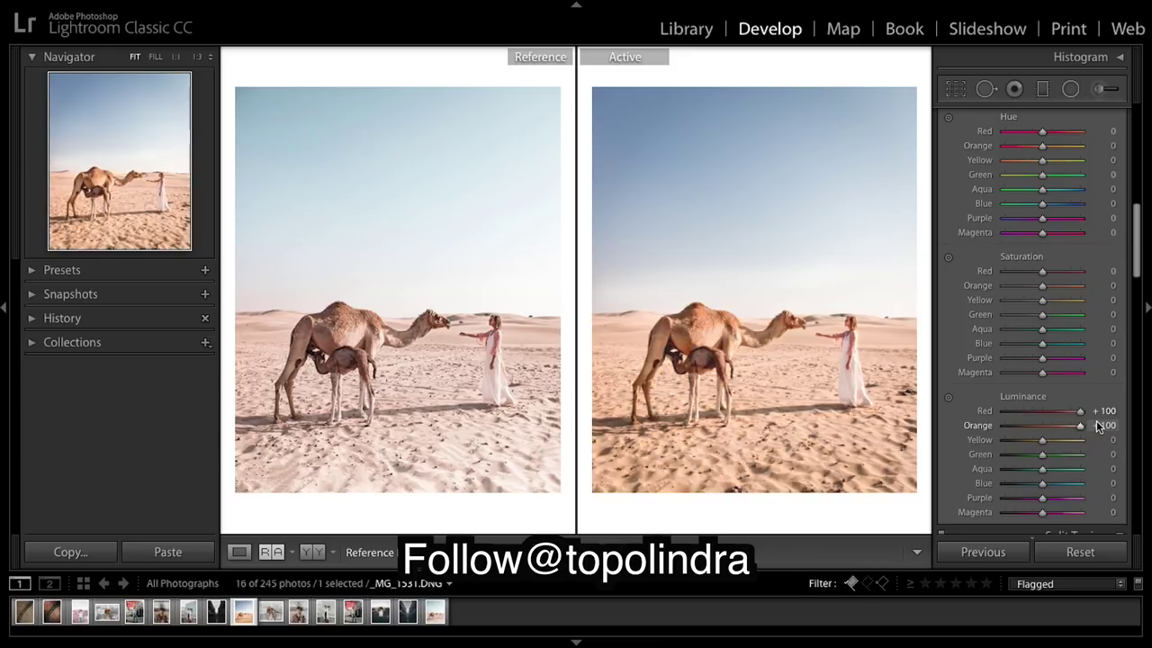
pyautogui.moveTo(1098, 423); pyautogui.dragTo(1059, 426)
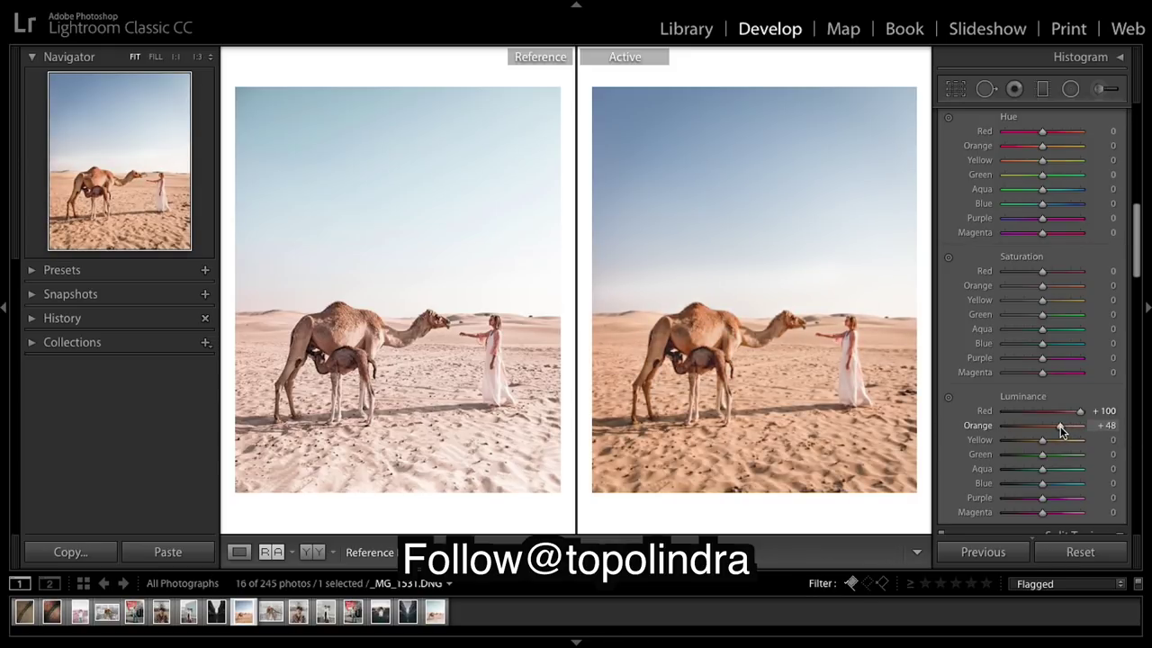
pyautogui.moveTo(1059, 426); pyautogui.dragTo(1058, 425)
pyautogui.moveTo(1058, 424); pyautogui.dragTo(1059, 425)
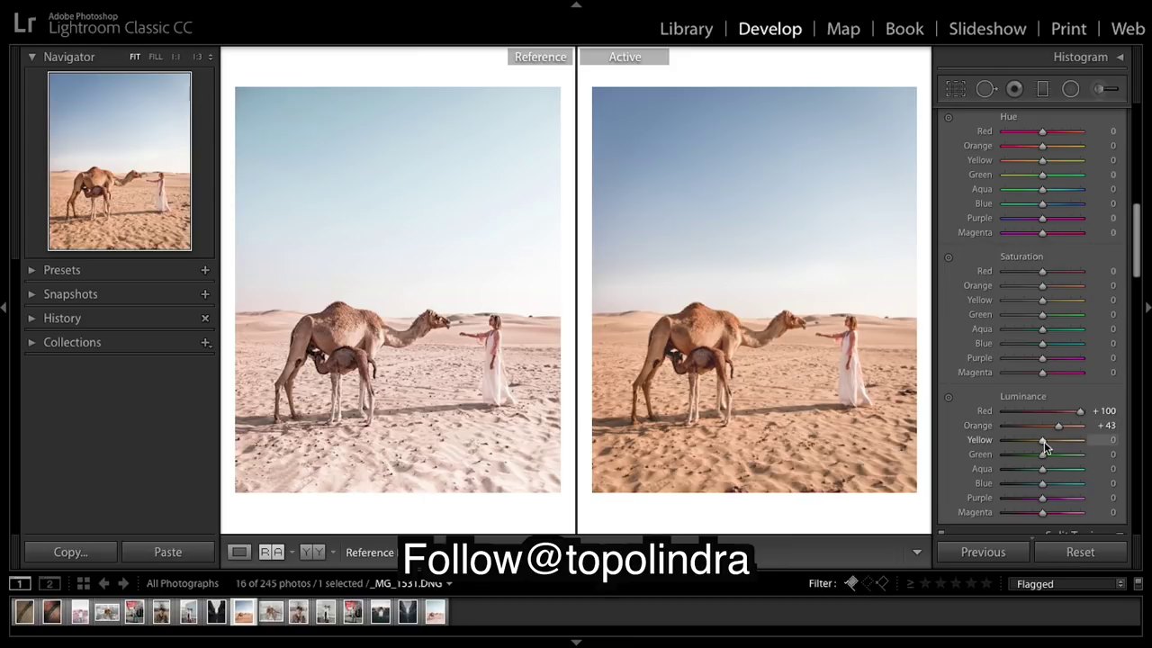
# - Set the HSL luminance of yellow to +100, green to +55 and aqua to +74
pyautogui.moveTo(1044, 438); pyautogui.dragTo(1084, 436)
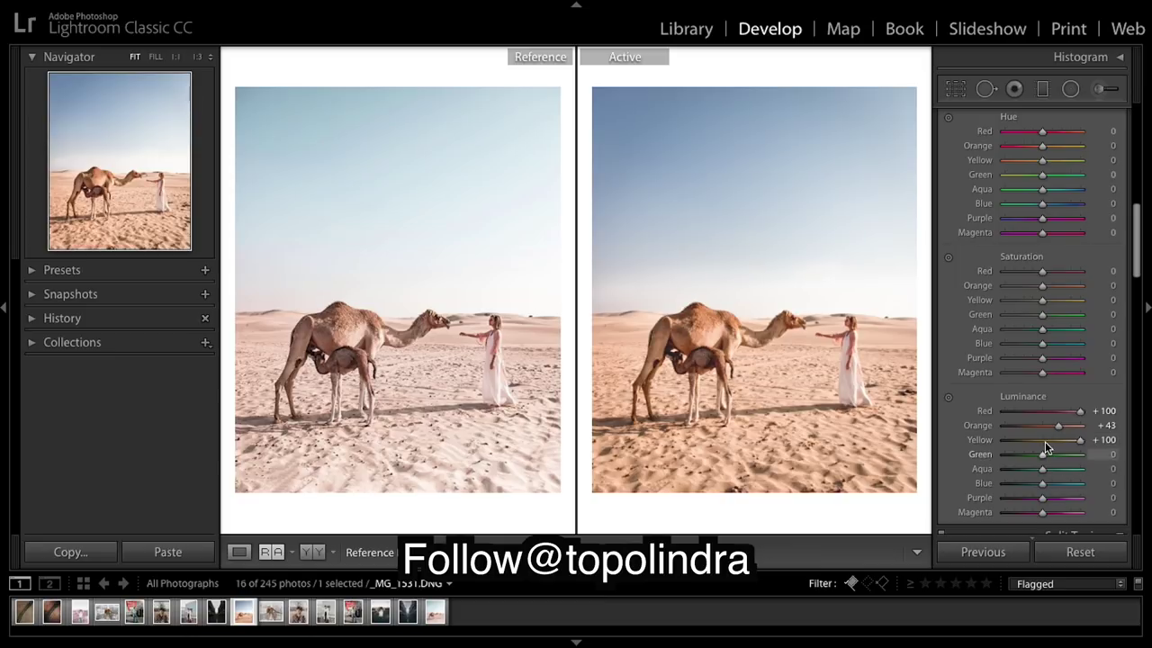
pyautogui.moveTo(1043, 454)
pyautogui.mouseDown()
pyautogui.moveTo(944, 450)
pyautogui.moveTo(1050, 439)
pyautogui.moveTo(1065, 451)
pyautogui.mouseUp()
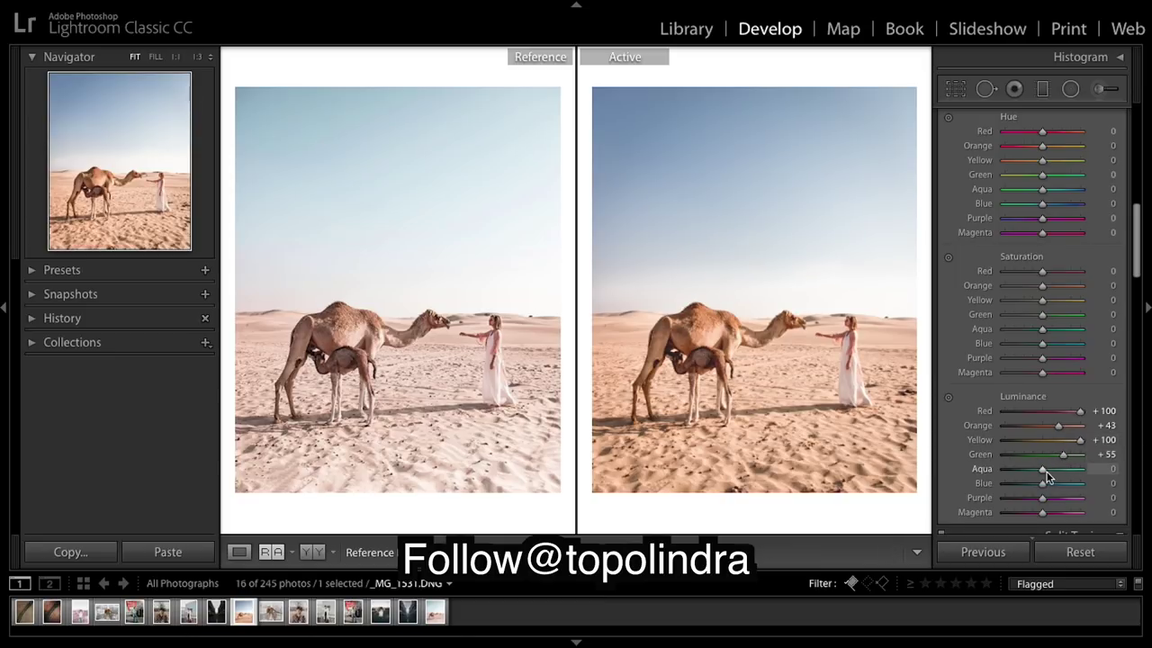
pyautogui.moveTo(1054, 475); pyautogui.dragTo(1064, 475)
pyautogui.moveTo(990, 476); pyautogui.dragTo(1070, 474)
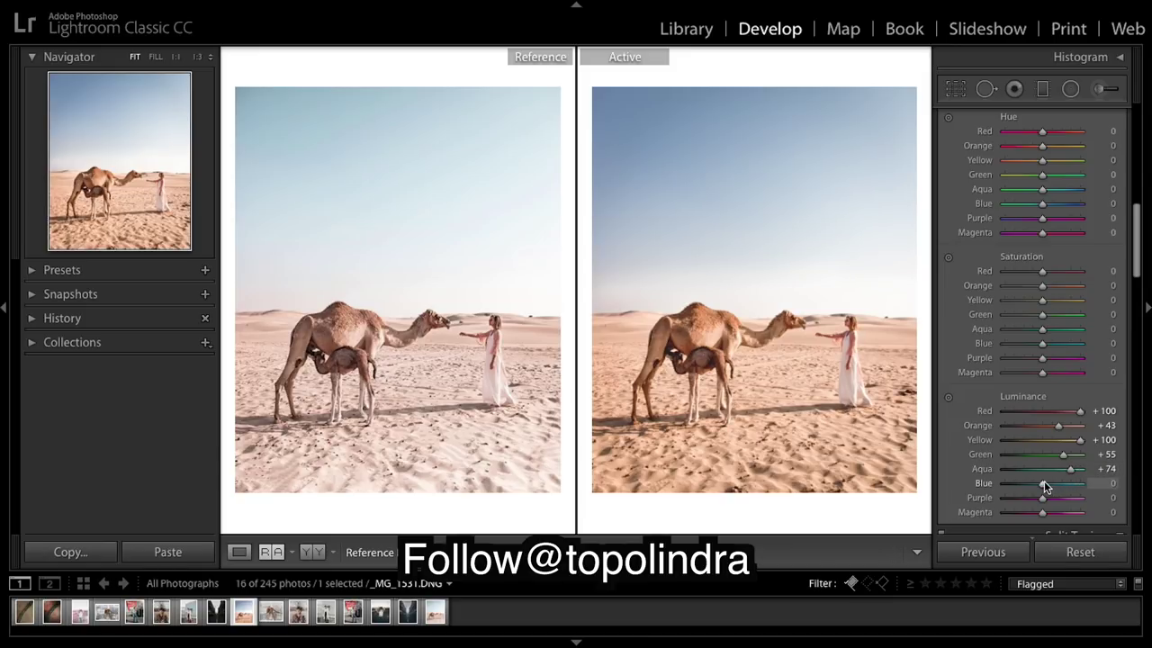
# - Set the HSL luminance of blue to +74 and of purple and magenta to +100
pyautogui.moveTo(1044, 482); pyautogui.dragTo(1049, 483)
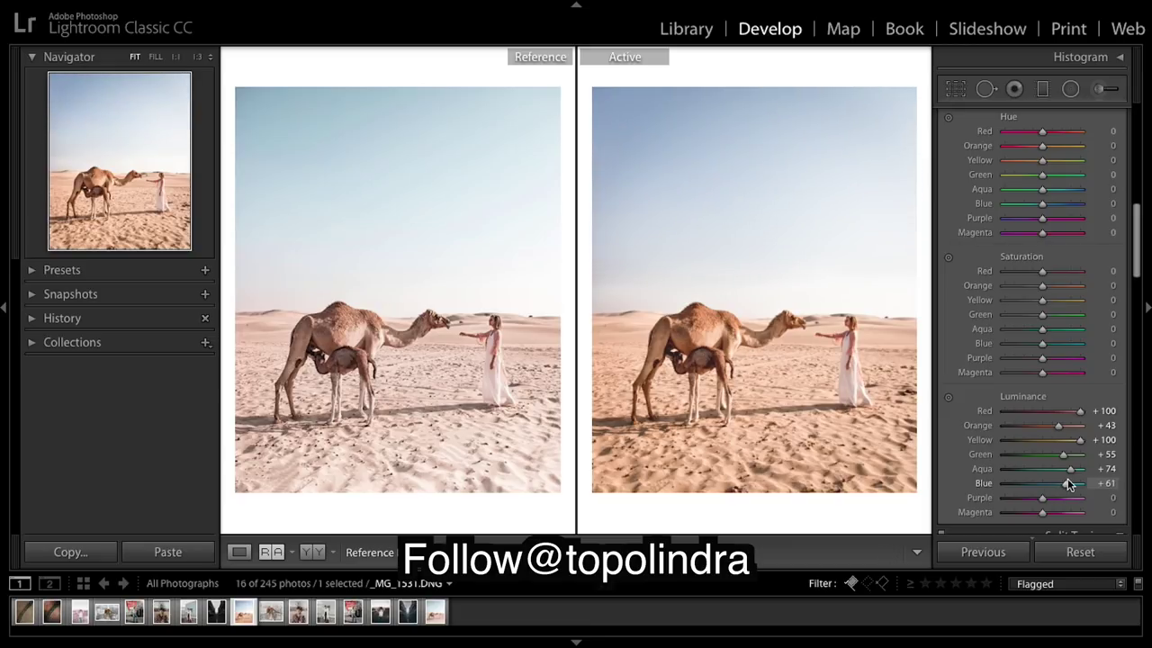
pyautogui.moveTo(1067, 480); pyautogui.dragTo(1070, 479)
pyautogui.moveTo(1073, 482); pyautogui.dragTo(1071, 481)
pyautogui.moveTo(1043, 497); pyautogui.dragTo(1091, 512)
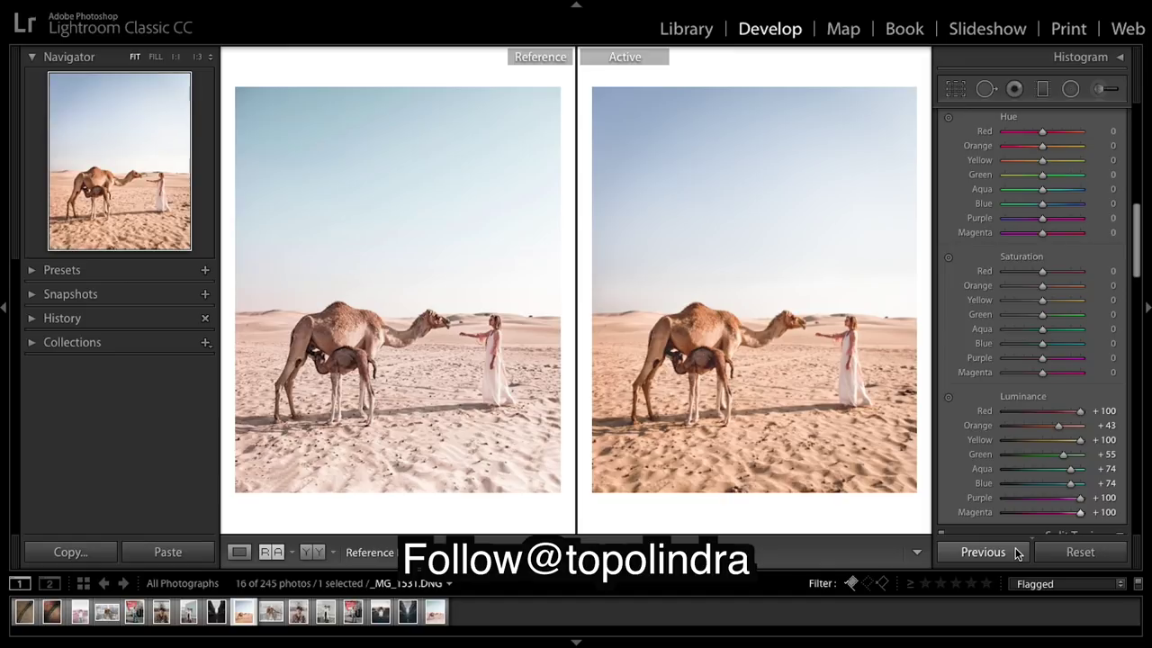
# - Set the orange hue to +3 and the orange saturation to −24
pyautogui.scroll(4, 1029, 411)
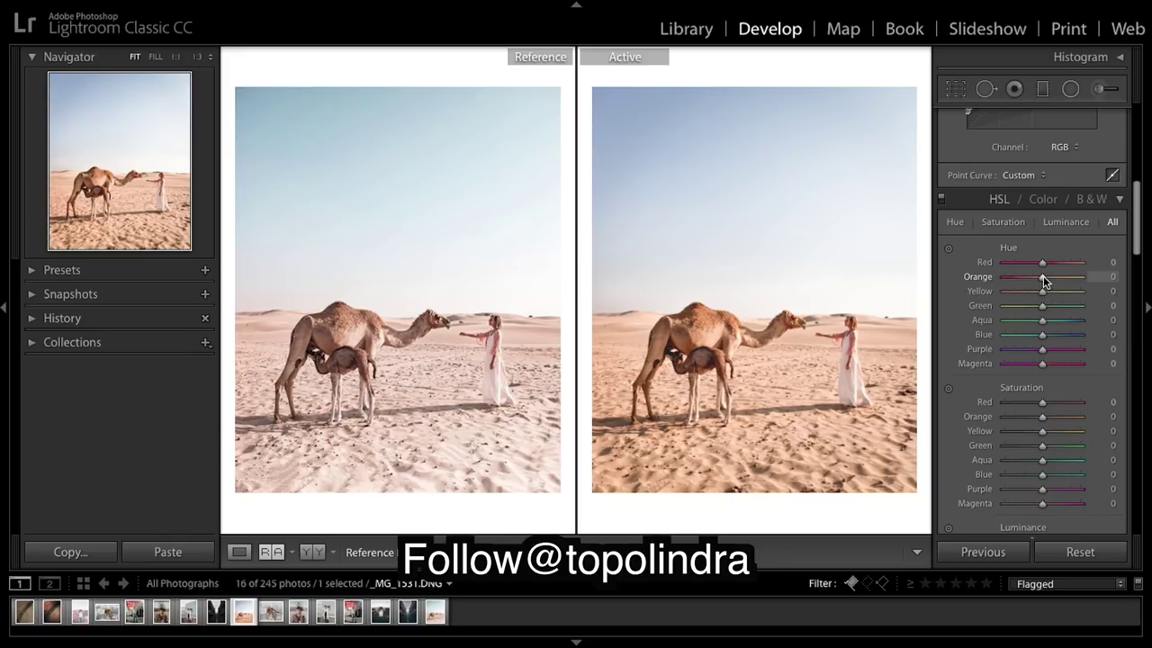
pyautogui.moveTo(1043, 276); pyautogui.dragTo(1040, 279)
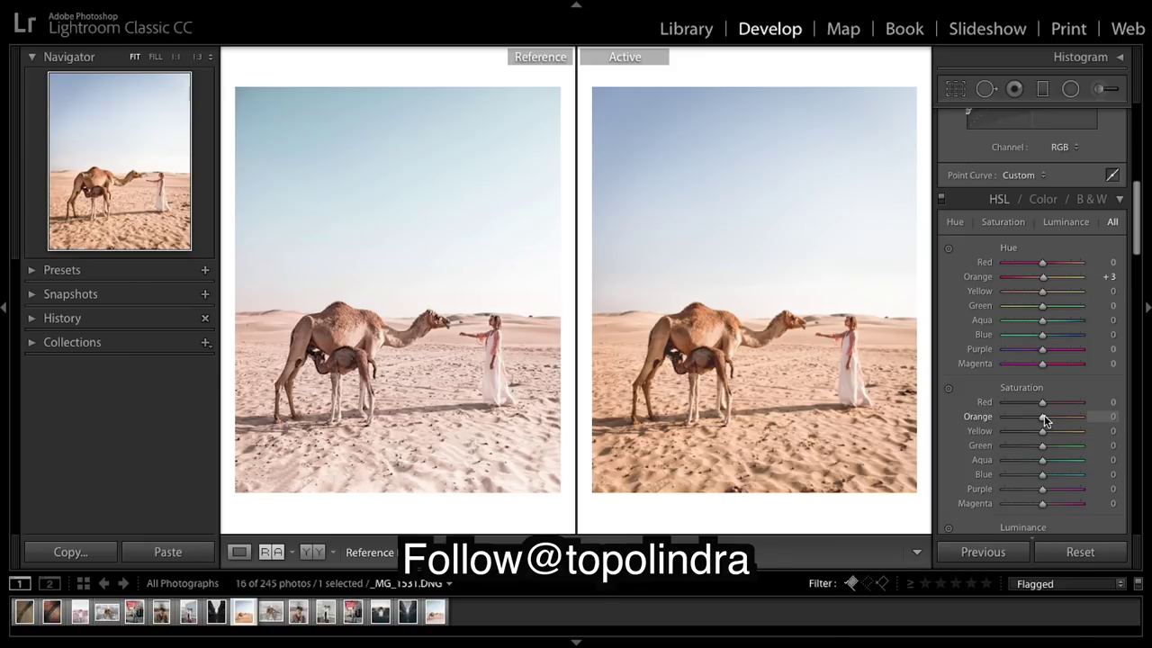
pyautogui.moveTo(1044, 415); pyautogui.dragTo(1036, 416)
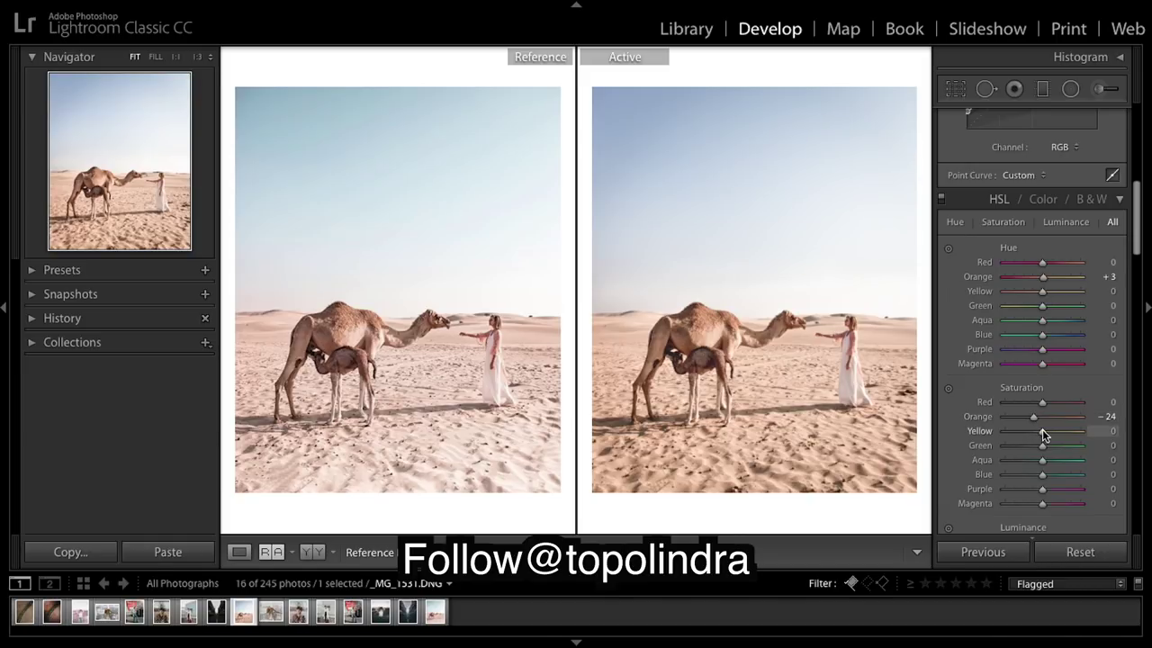
# - Add a slightly tilted graduated filter rising over the foreground sand below the camel and woman, and hide its mask overlay
pyautogui.scroll(2, 1066, 321)
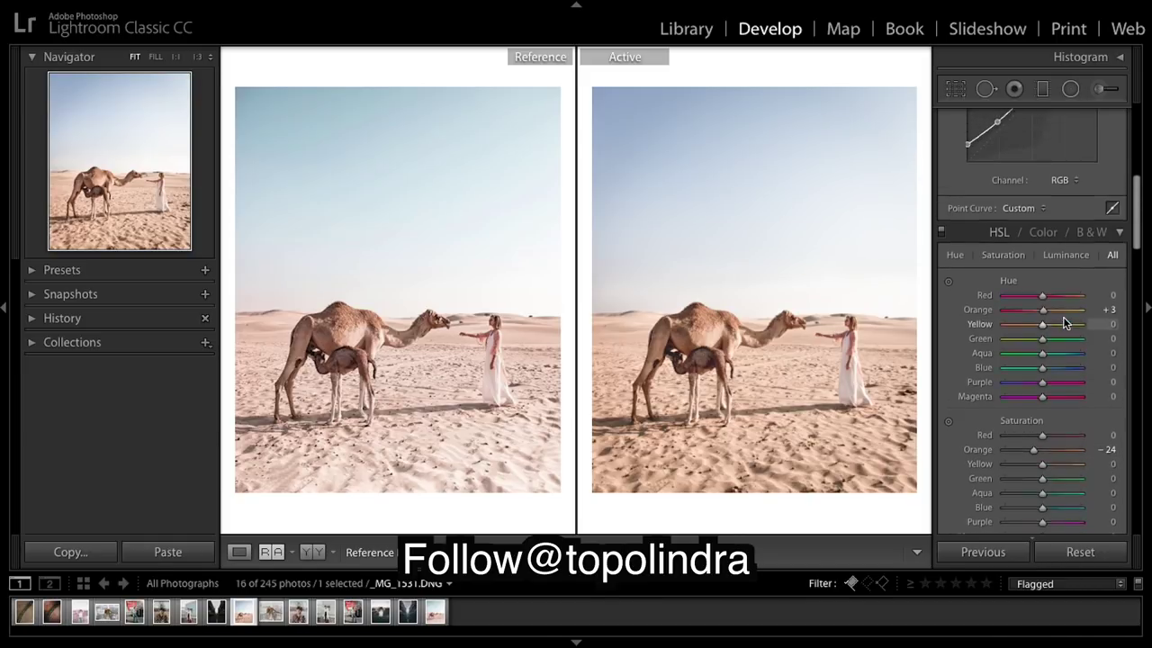
pyautogui.scroll(-4, 1063, 322)
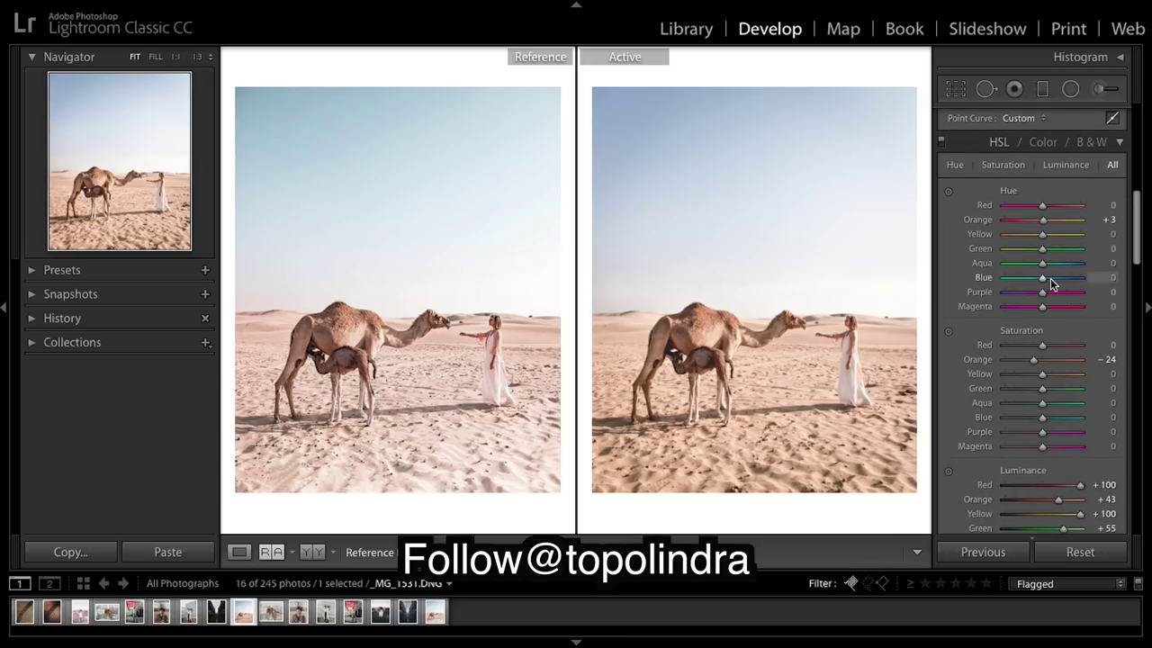
pyautogui.scroll(1, 1050, 278)
pyautogui.click(1044, 90)
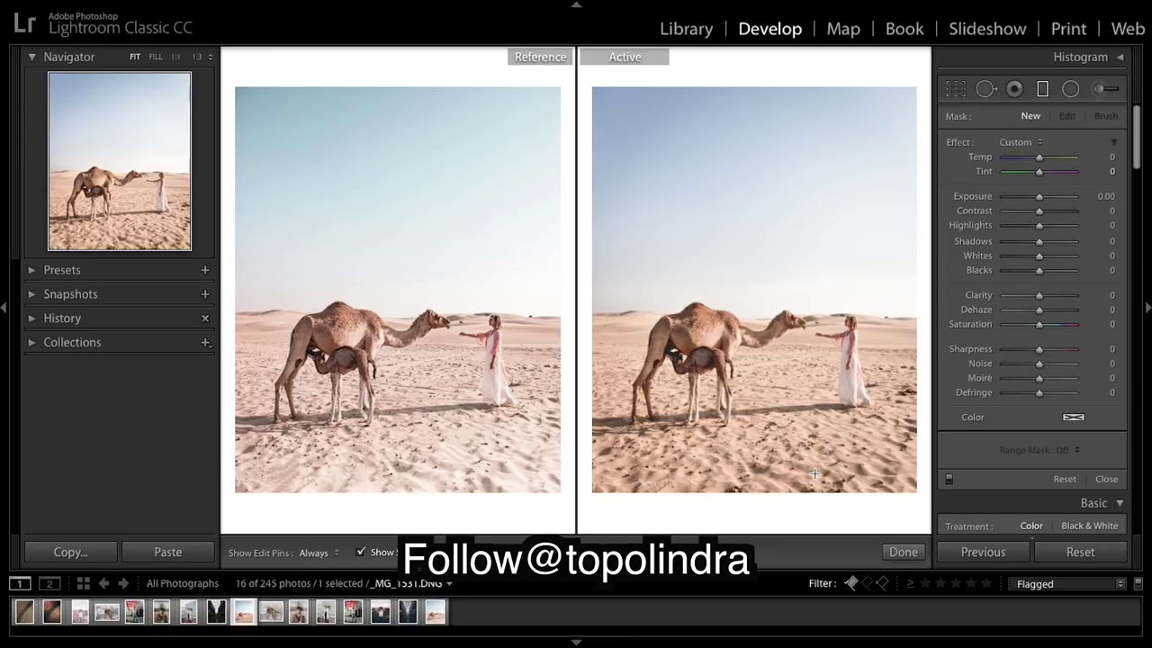
pyautogui.moveTo(801, 474); pyautogui.dragTo(784, 340)
pyautogui.moveTo(797, 406); pyautogui.dragTo(774, 433)
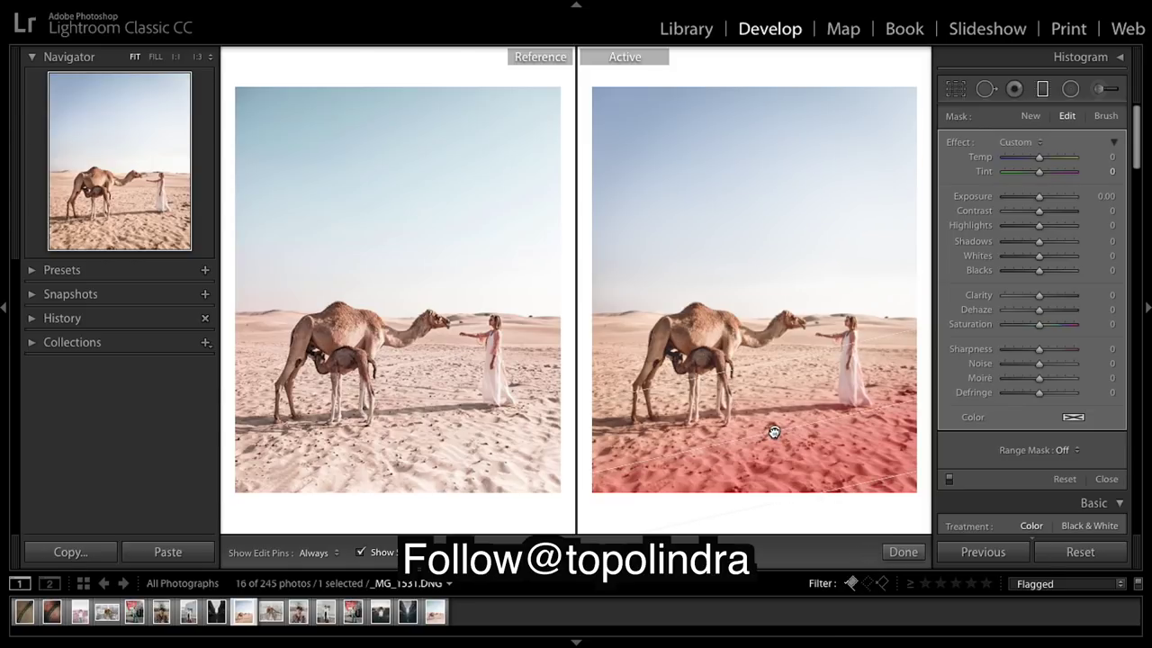
pyautogui.moveTo(774, 433); pyautogui.dragTo(774, 431)
pyautogui.click(360, 553)
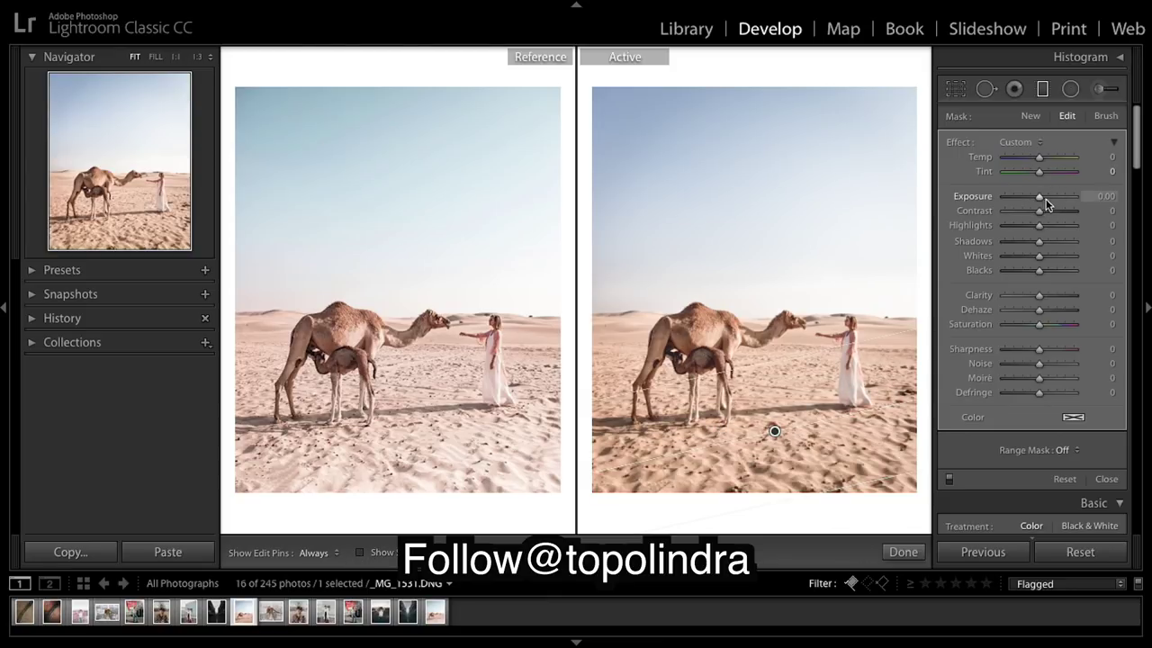
# - Brighten the filtered sand with an exposure of 1.00 and shadows of 100, and finish the graduated filter
pyautogui.moveTo(1042, 194); pyautogui.dragTo(1049, 197)
pyautogui.click(1105, 195)
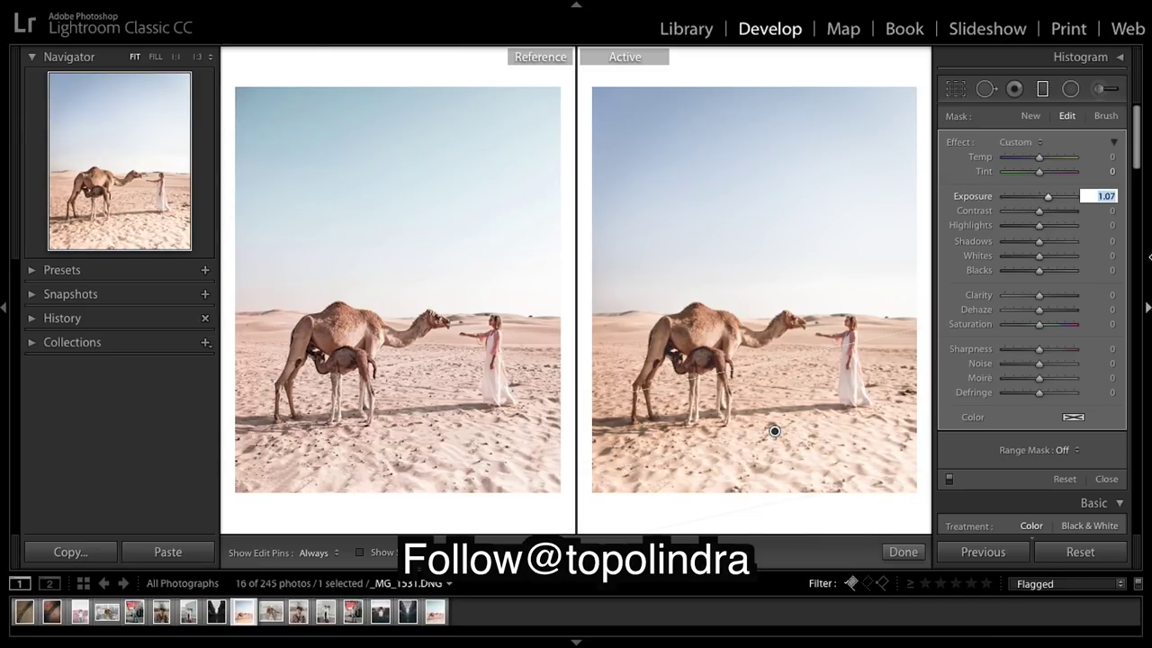
pyautogui.write('1')
pyautogui.press('Return')
pyautogui.moveTo(1041, 241); pyautogui.dragTo(1073, 241)
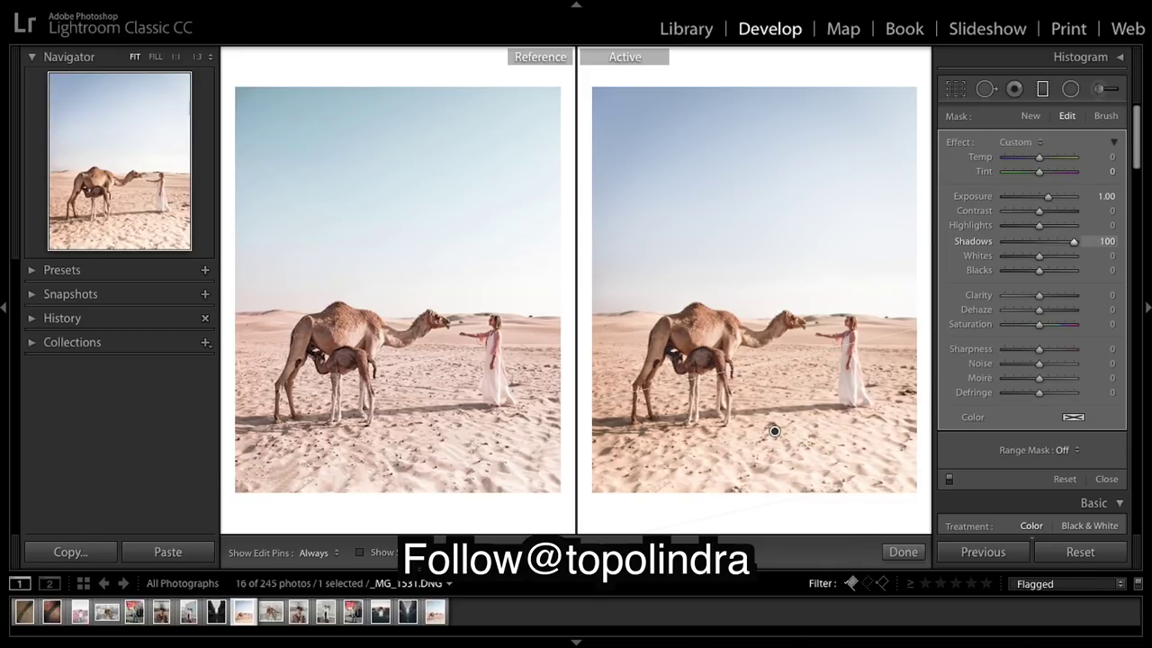
pyautogui.click(902, 552)
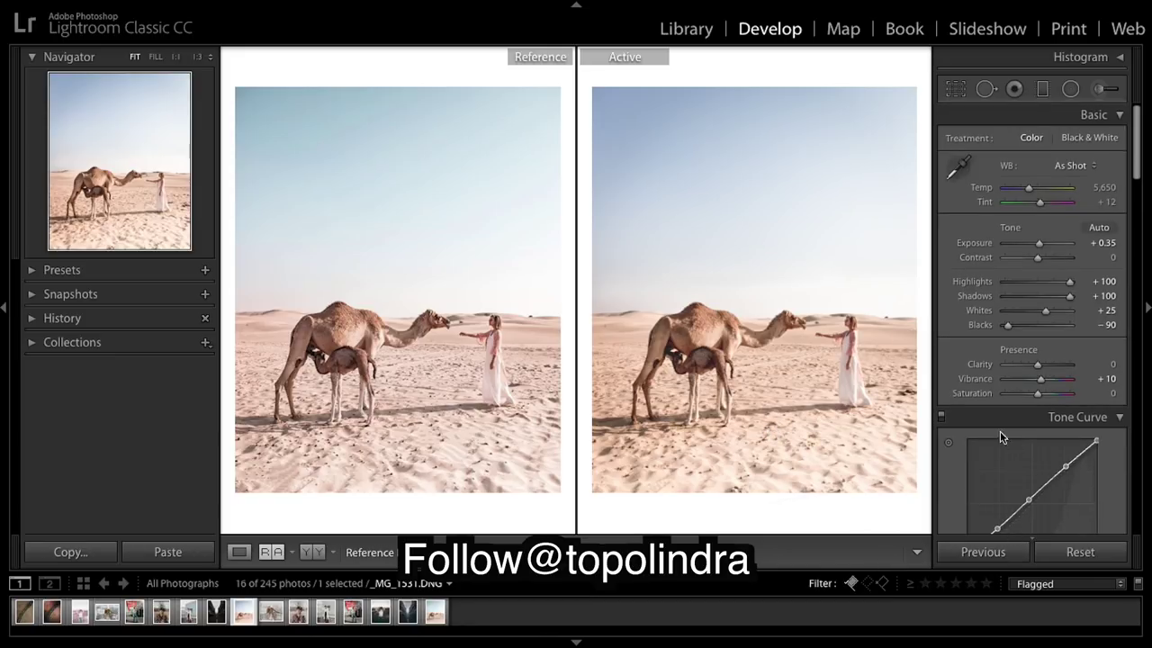
# - Reduce the HSL saturation to −85 for yellow, −78 for green, −50 for aqua and −33 for blue
pyautogui.scroll(1, 1037, 338)
pyautogui.scroll(-10, 1037, 338)
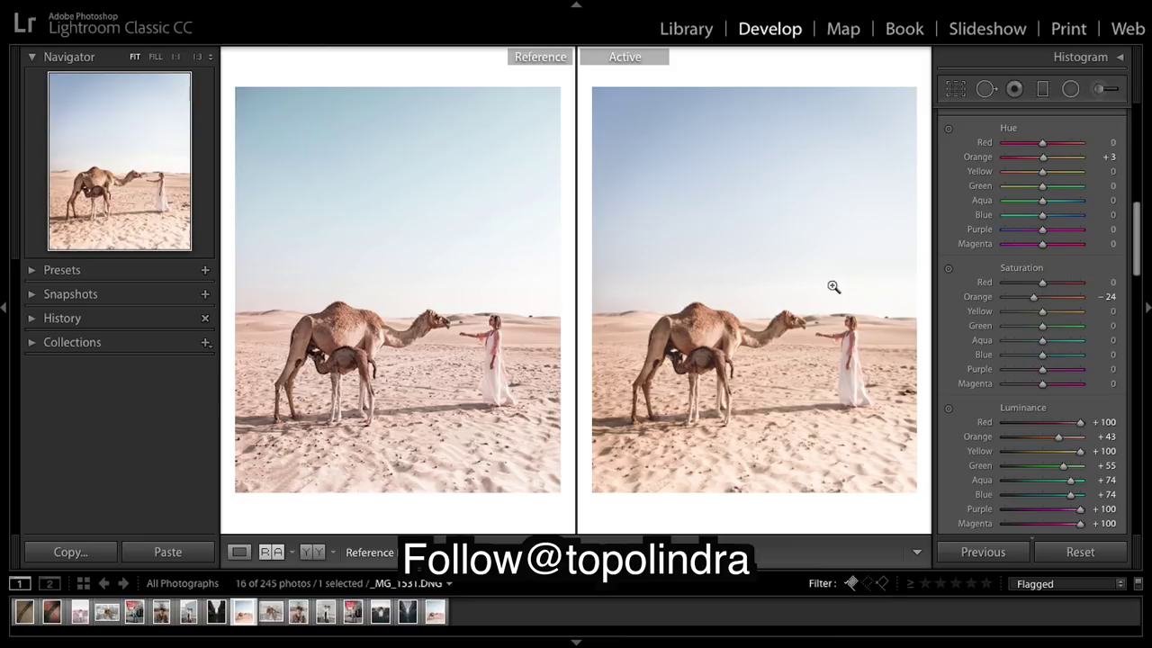
pyautogui.scroll(2, 1071, 336)
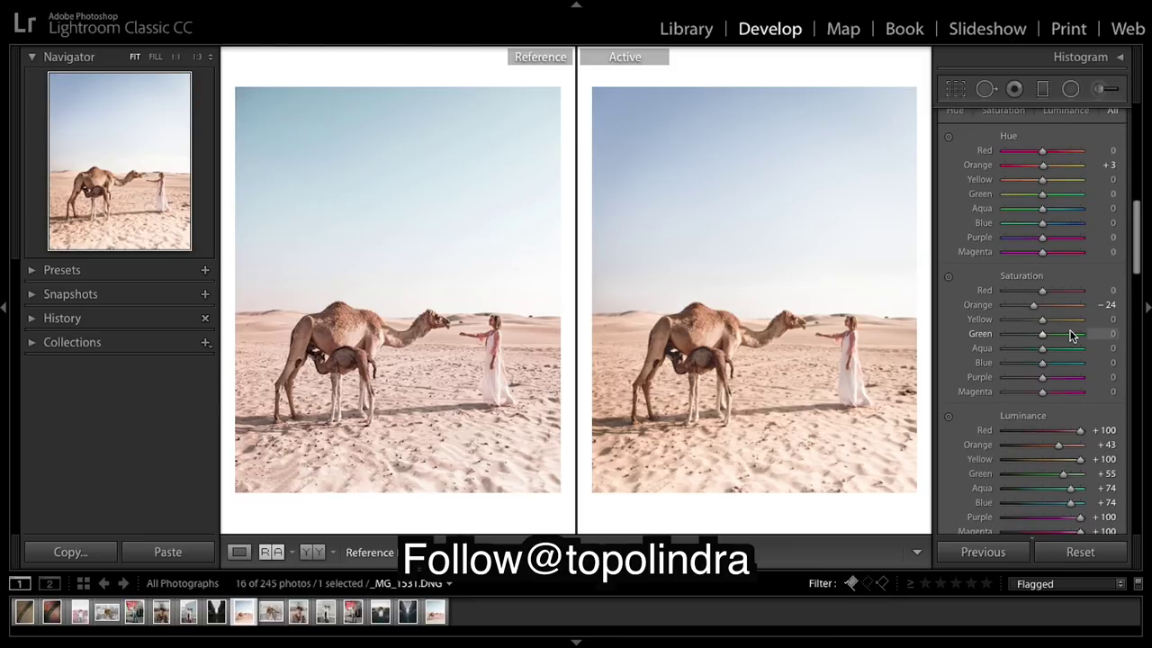
pyautogui.scroll(2, 1071, 336)
pyautogui.scroll(-1, 1071, 336)
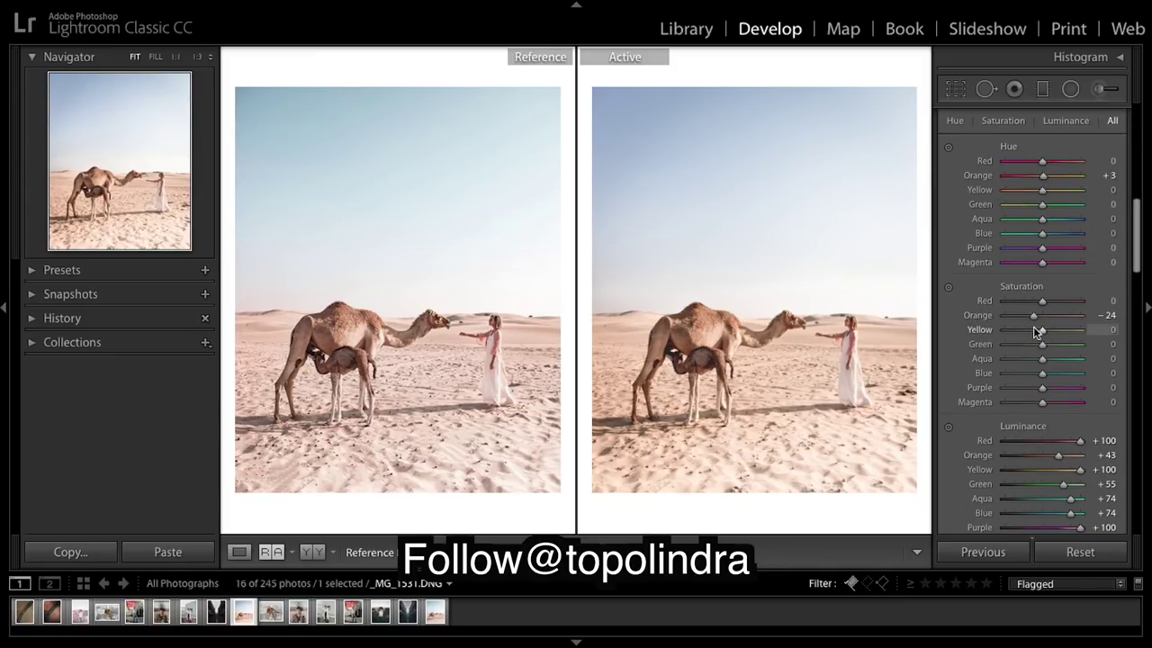
pyautogui.moveTo(1042, 329); pyautogui.dragTo(1003, 329)
pyautogui.moveTo(1008, 333); pyautogui.dragTo(784, 372)
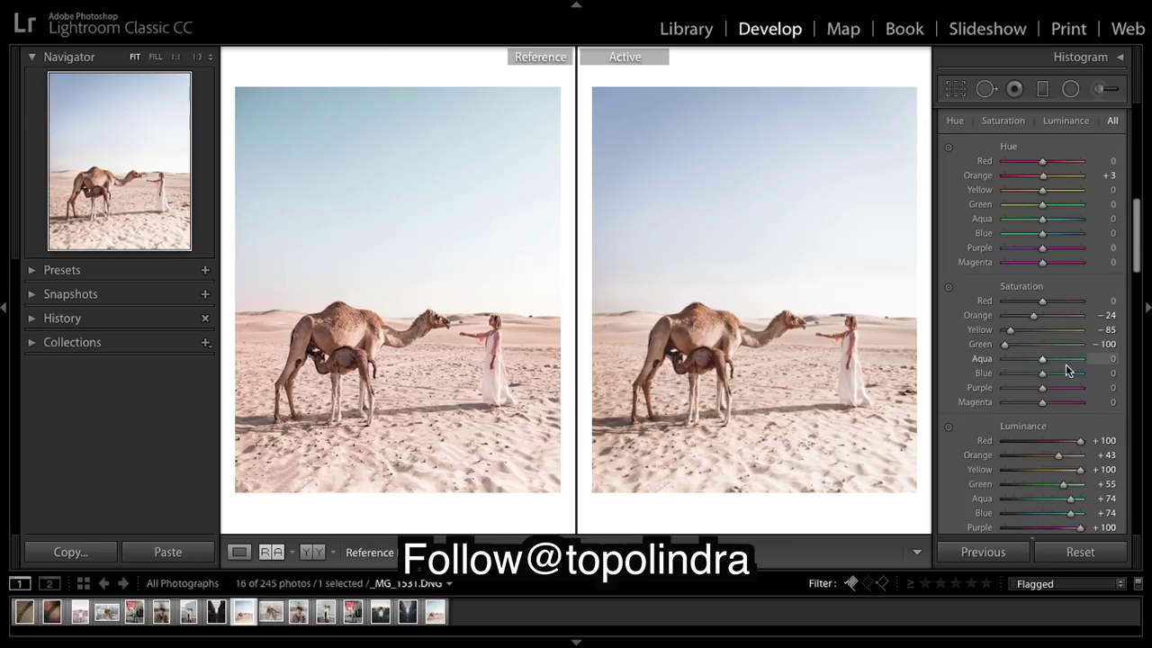
pyautogui.moveTo(1007, 344); pyautogui.dragTo(1020, 359)
pyautogui.moveTo(1022, 358); pyautogui.dragTo(1024, 364)
pyautogui.moveTo(1025, 358)
pyautogui.mouseDown()
pyautogui.moveTo(1021, 378)
pyautogui.moveTo(1030, 373)
pyautogui.mouseUp()
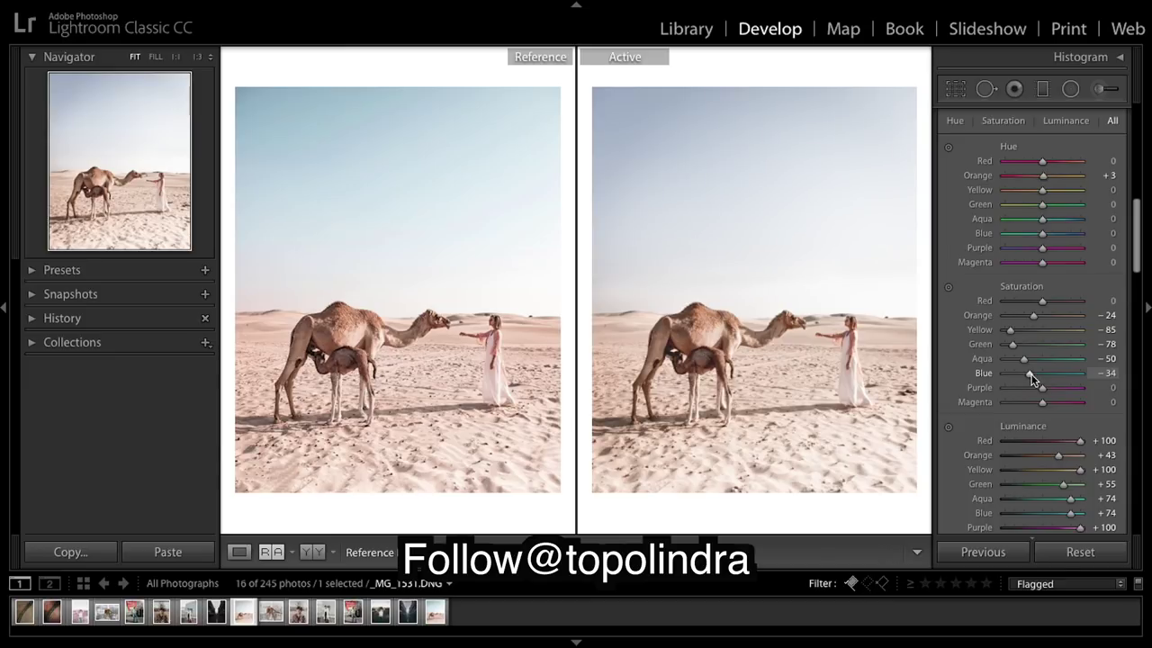
pyautogui.scroll(1, 1050, 401)
pyautogui.scroll(3, 1050, 399)
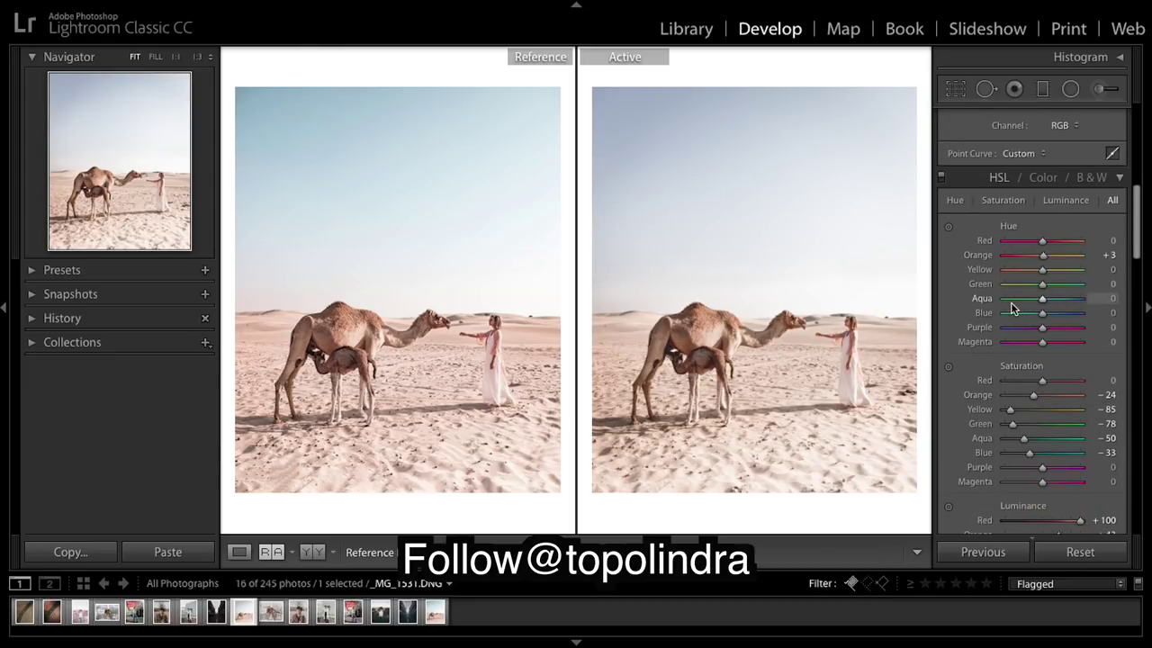
pyautogui.scroll(-9, 1067, 313)
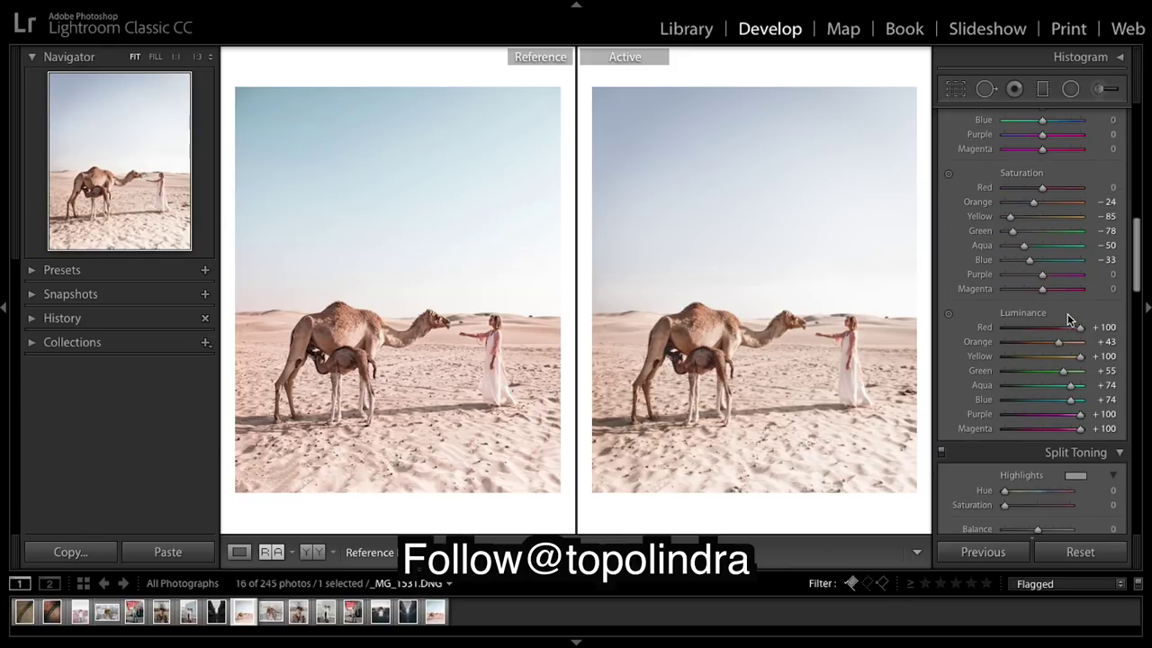
pyautogui.scroll(20, 1047, 330)
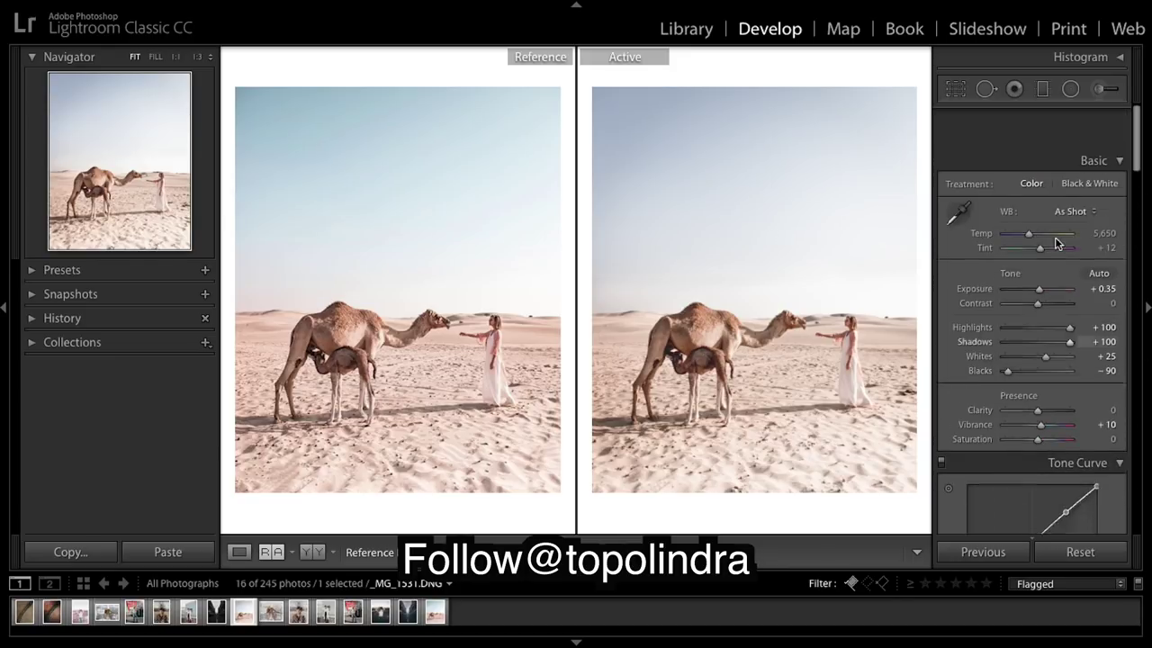
pyautogui.scroll(-20, 1053, 286)
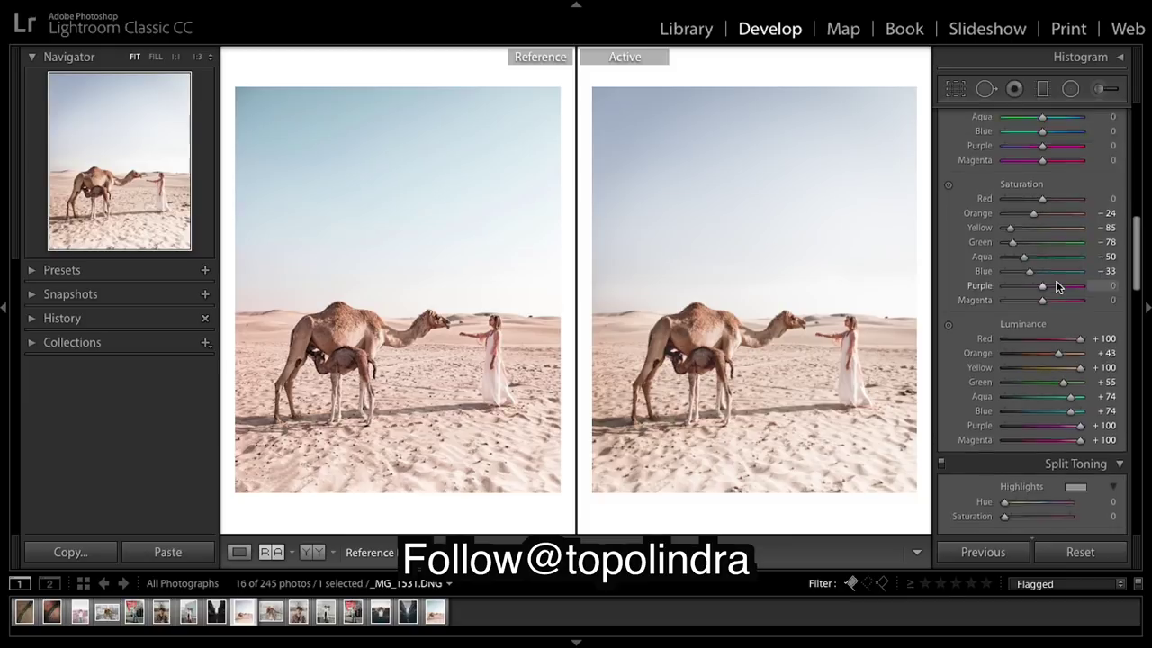
# - Set the HSL hue to −49 for yellow and −30 for blue
pyautogui.scroll(6, 1058, 286)
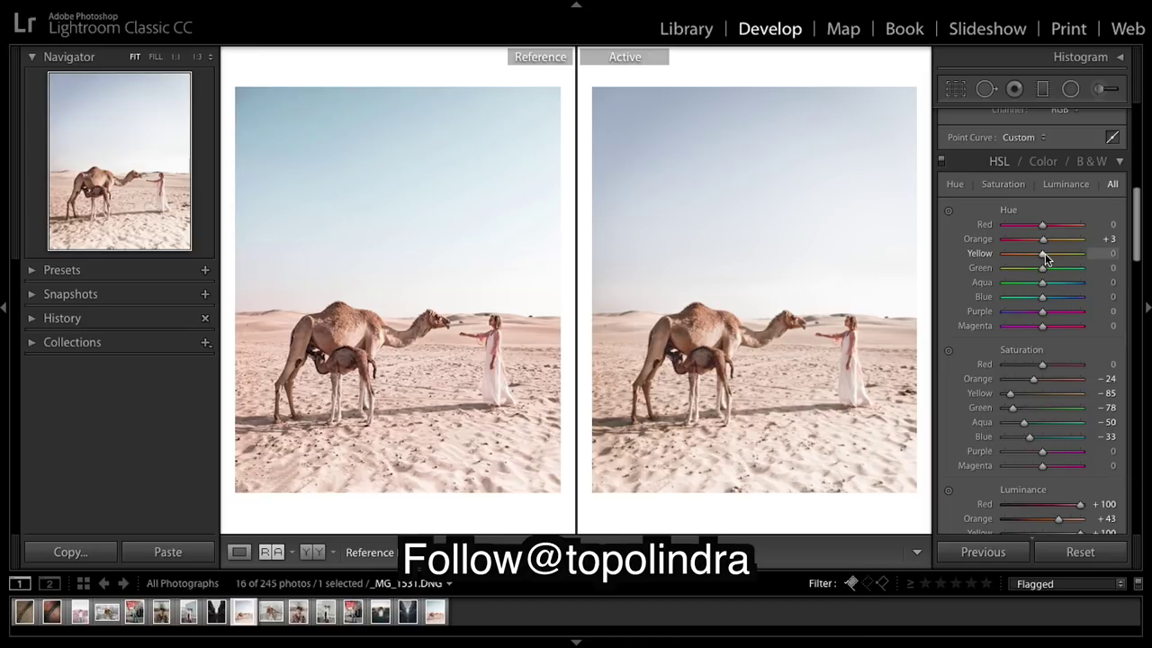
pyautogui.moveTo(1044, 253); pyautogui.dragTo(930, 247)
pyautogui.moveTo(1005, 253); pyautogui.dragTo(1031, 255)
pyautogui.moveTo(1030, 254); pyautogui.dragTo(1025, 255)
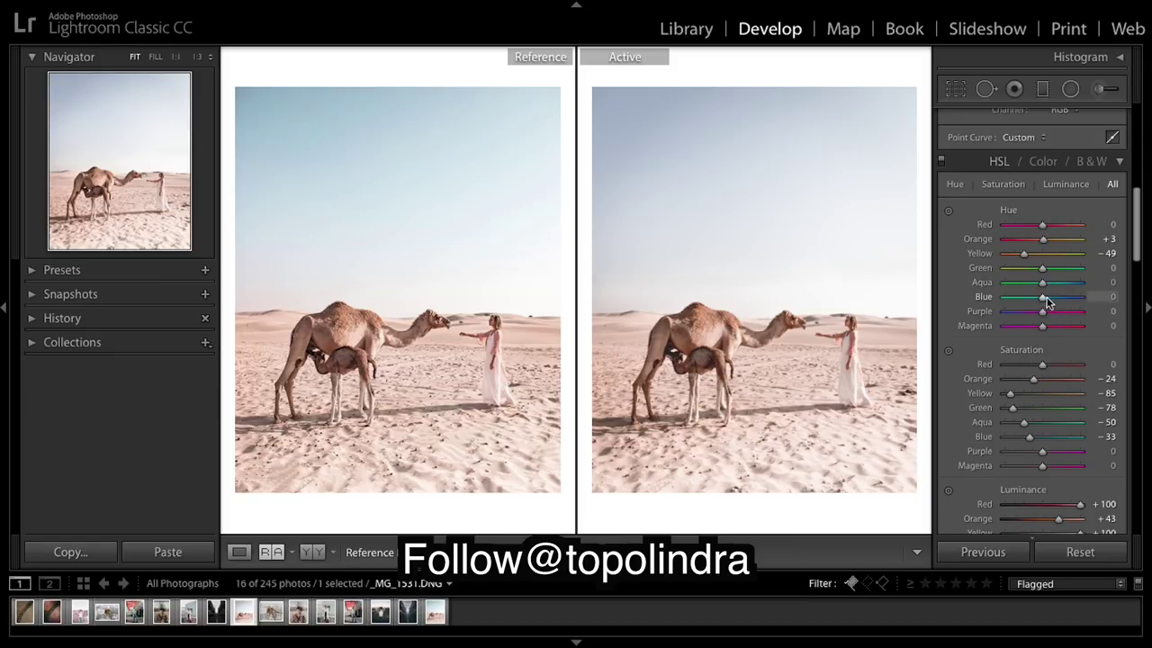
pyautogui.moveTo(1040, 299); pyautogui.dragTo(1023, 298)
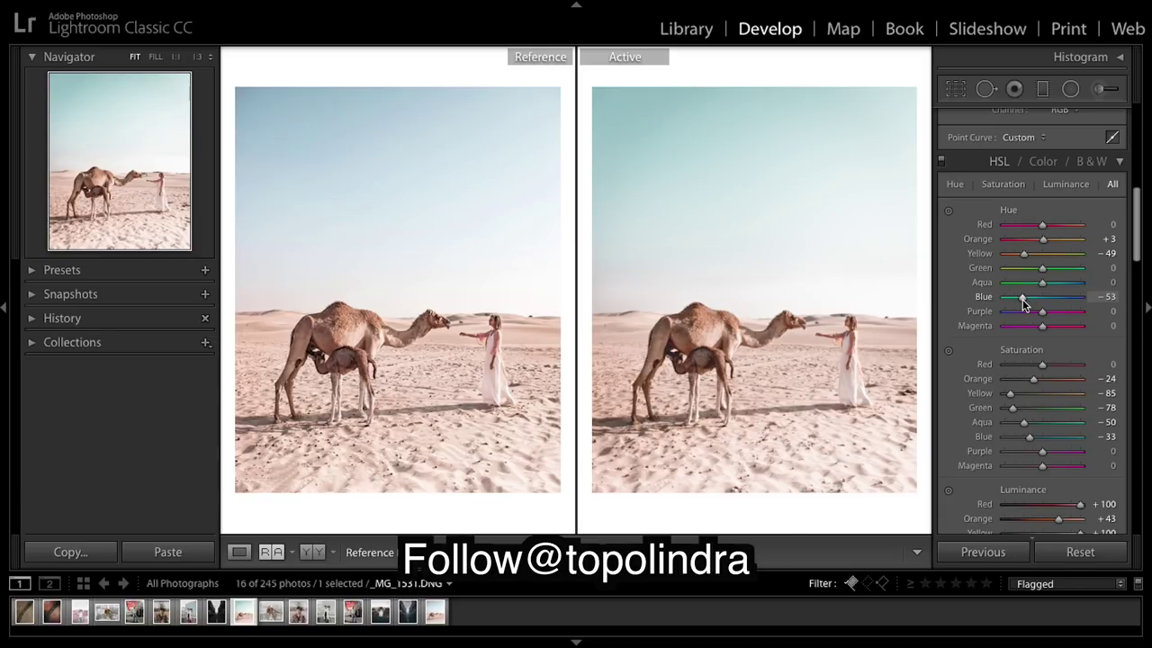
pyautogui.moveTo(1022, 299); pyautogui.dragTo(1032, 305)
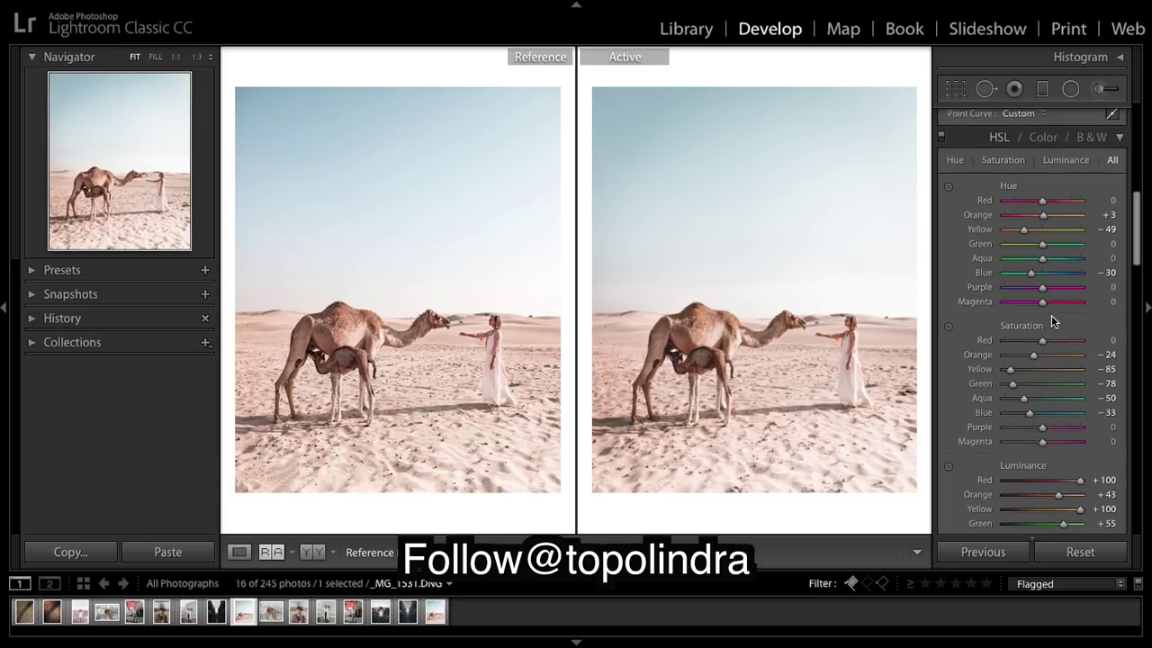
# - Sharpen the photo by setting the sharpening amount to 100
pyautogui.scroll(-5, 1068, 325)
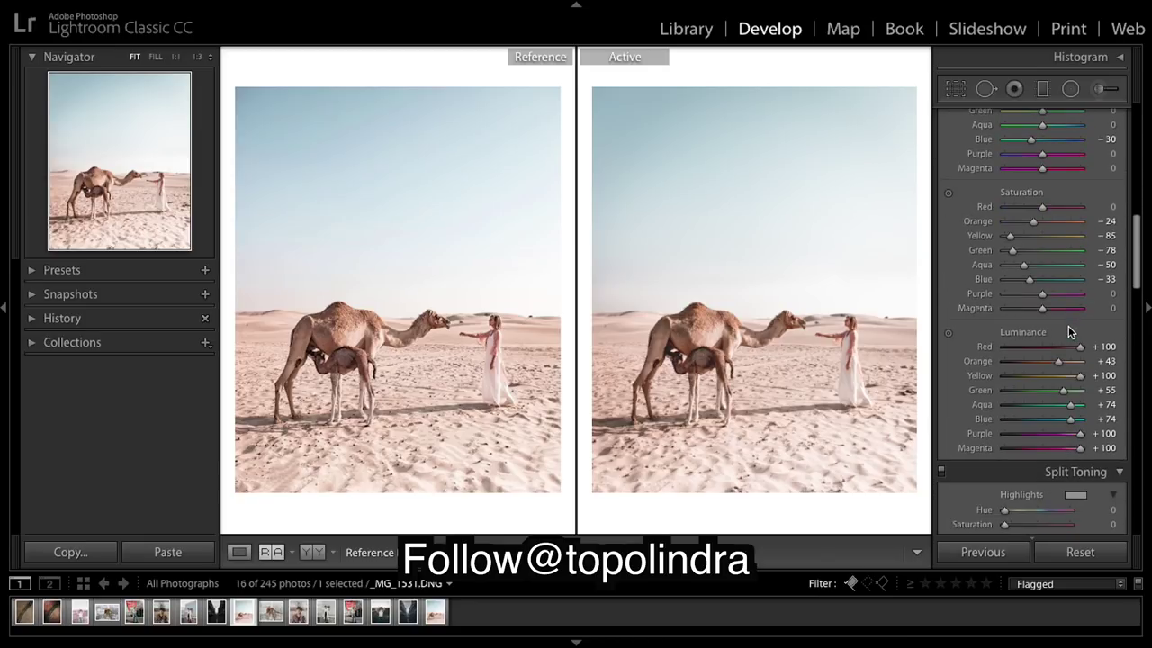
pyautogui.scroll(-4, 1068, 326)
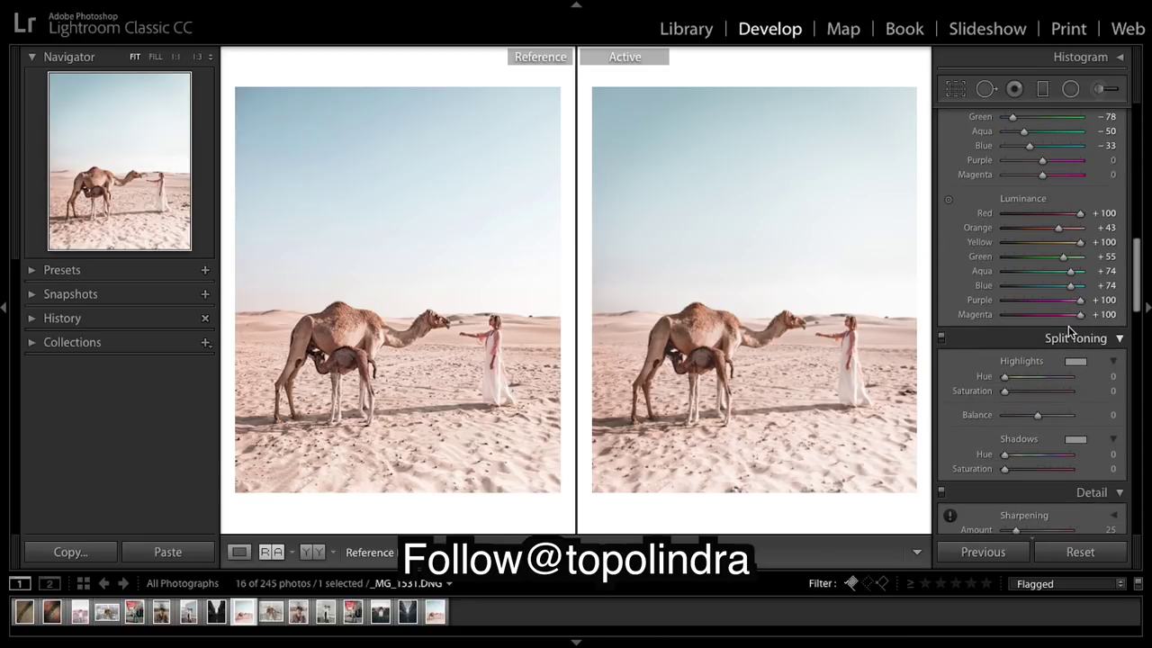
pyautogui.scroll(-18, 1068, 328)
pyautogui.scroll(-15, 1068, 328)
pyautogui.scroll(15, 1068, 328)
pyautogui.scroll(3, 1068, 333)
pyautogui.moveTo(1016, 328); pyautogui.dragTo(1049, 330)
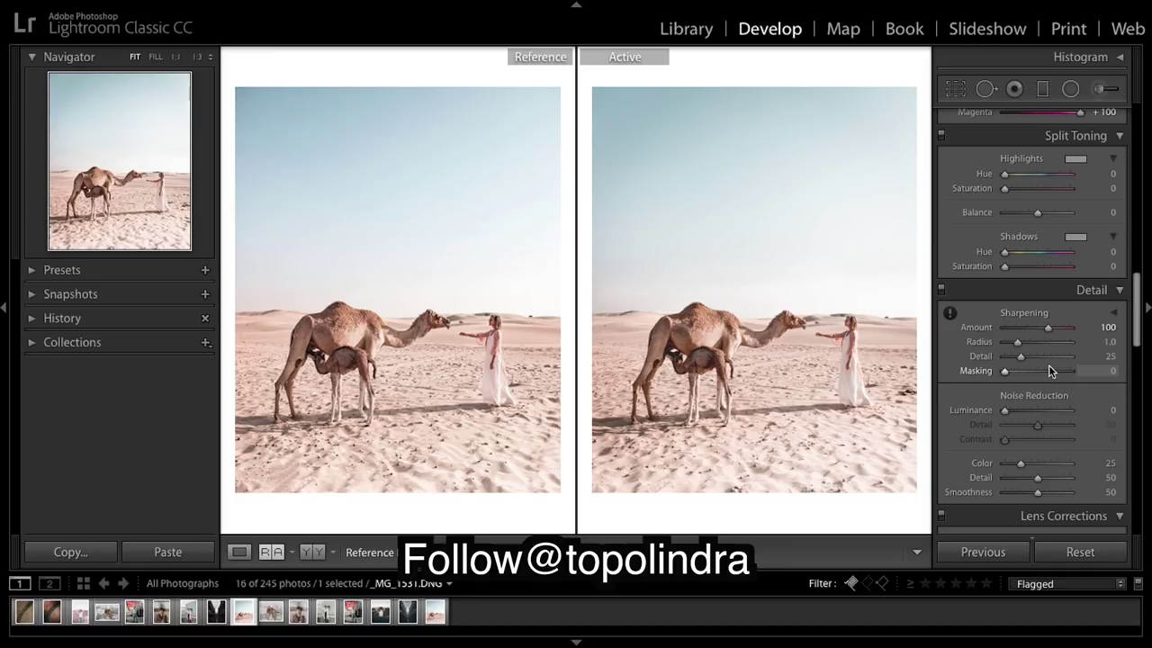
# - Add film grain to the photo with a grain amount of 25
pyautogui.scroll(-1, 1050, 370)
pyautogui.scroll(-8, 1050, 370)
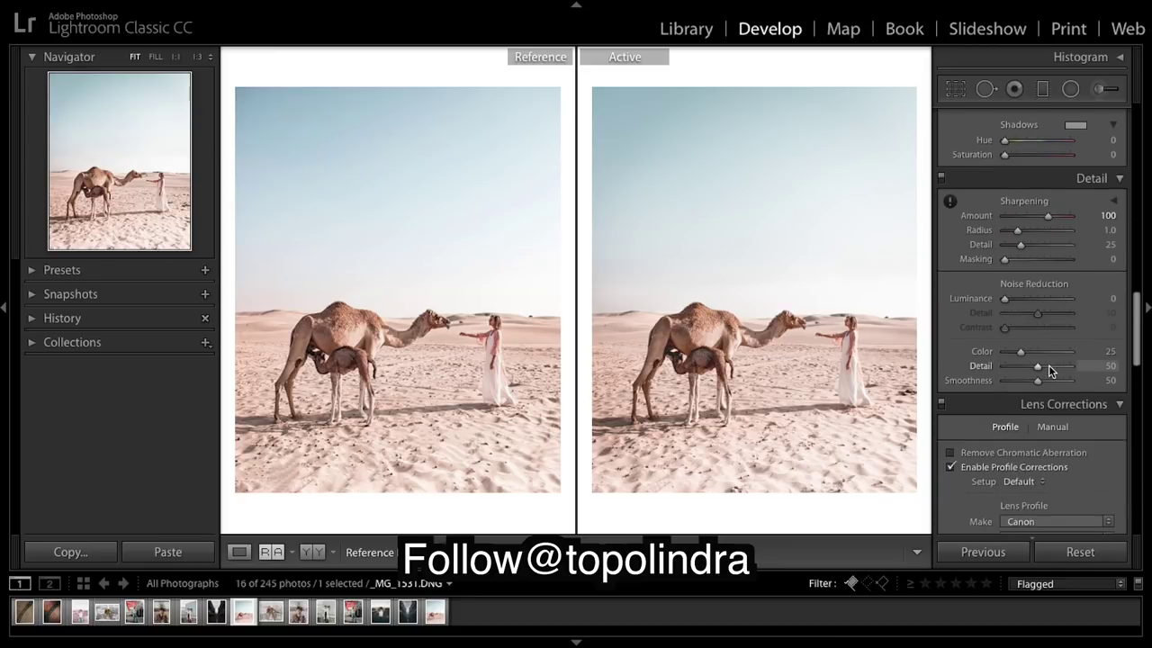
pyautogui.scroll(-8, 1048, 364)
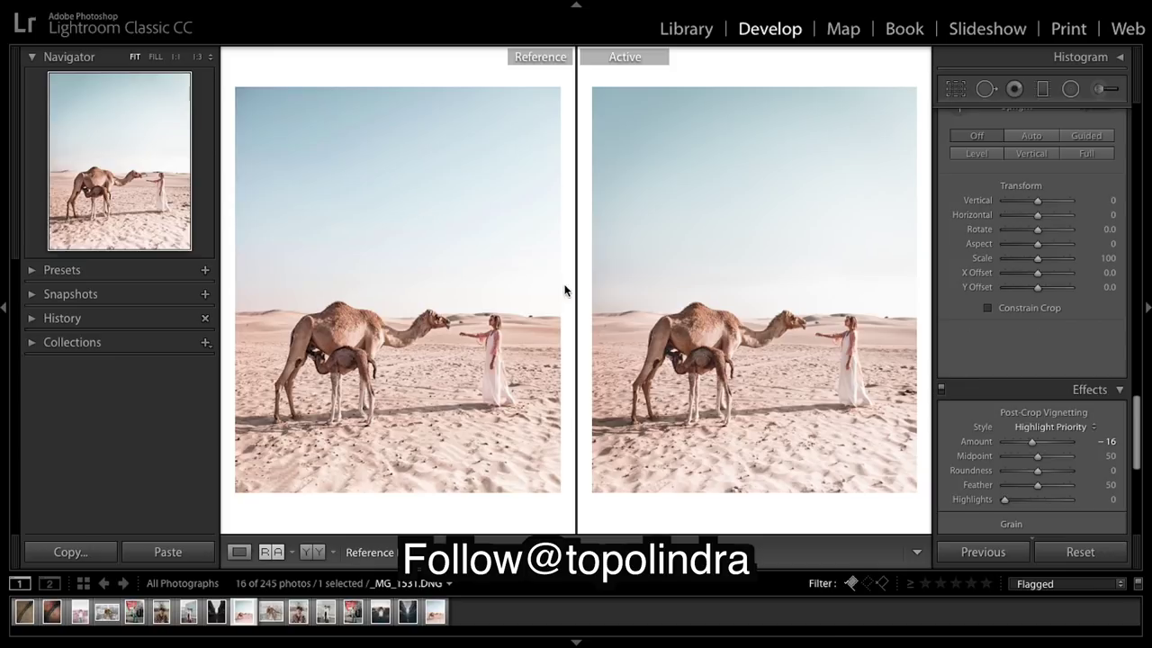
pyautogui.scroll(-5, 1045, 296)
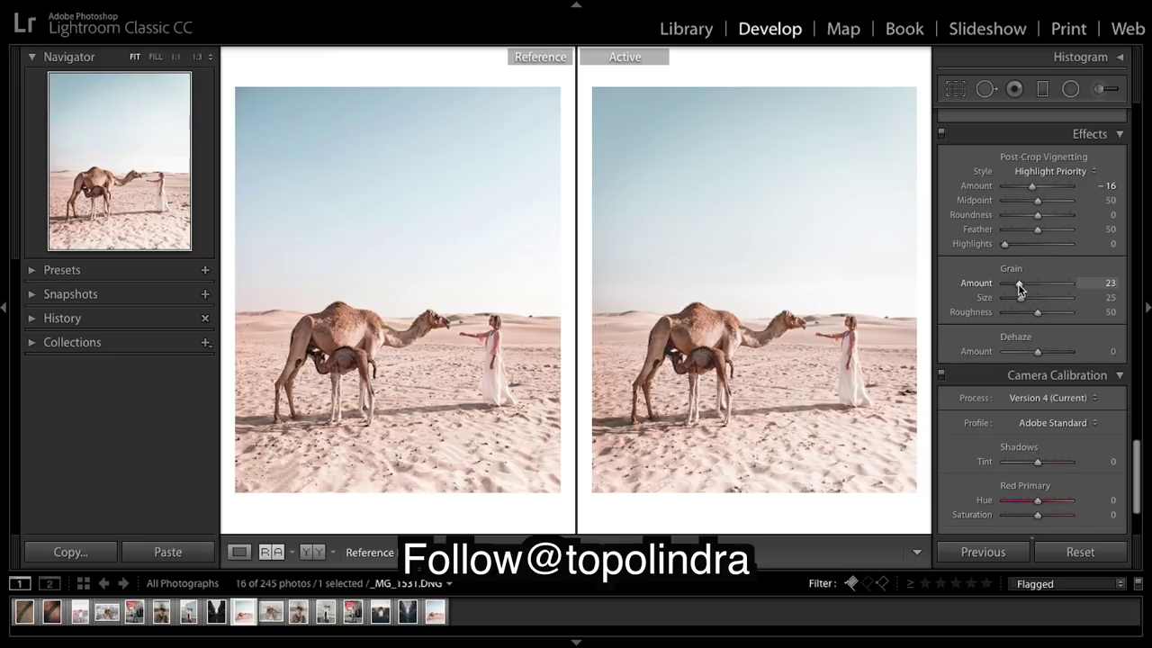
pyautogui.moveTo(1020, 286); pyautogui.dragTo(1020, 287)
# - Compare the edited photo with its unedited version by toggling the before view several times
pyautogui.scroll(10, 1026, 216)
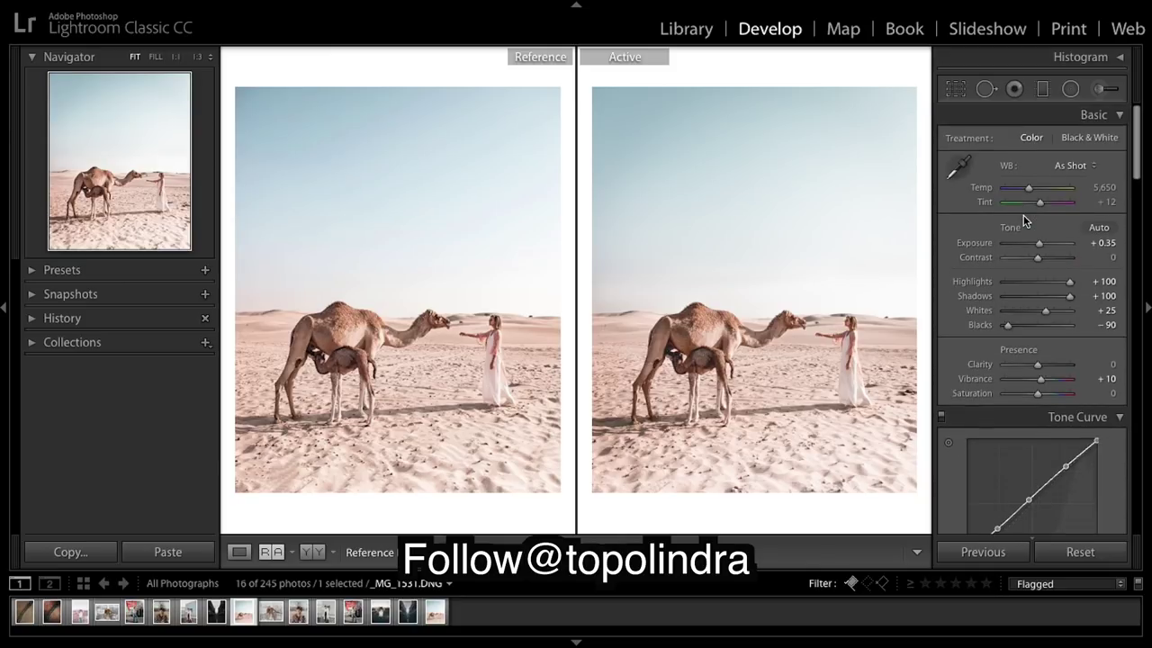
pyautogui.press('\\')
pyautogui.press('\\')
pyautogui.press('\\')
pyautogui.press('\\')
pyautogui.press('\\')
pyautogui.press('\\')
pyautogui.scroll(-15, 1099, 306)
pyautogui.scroll(-2, 1096, 292)
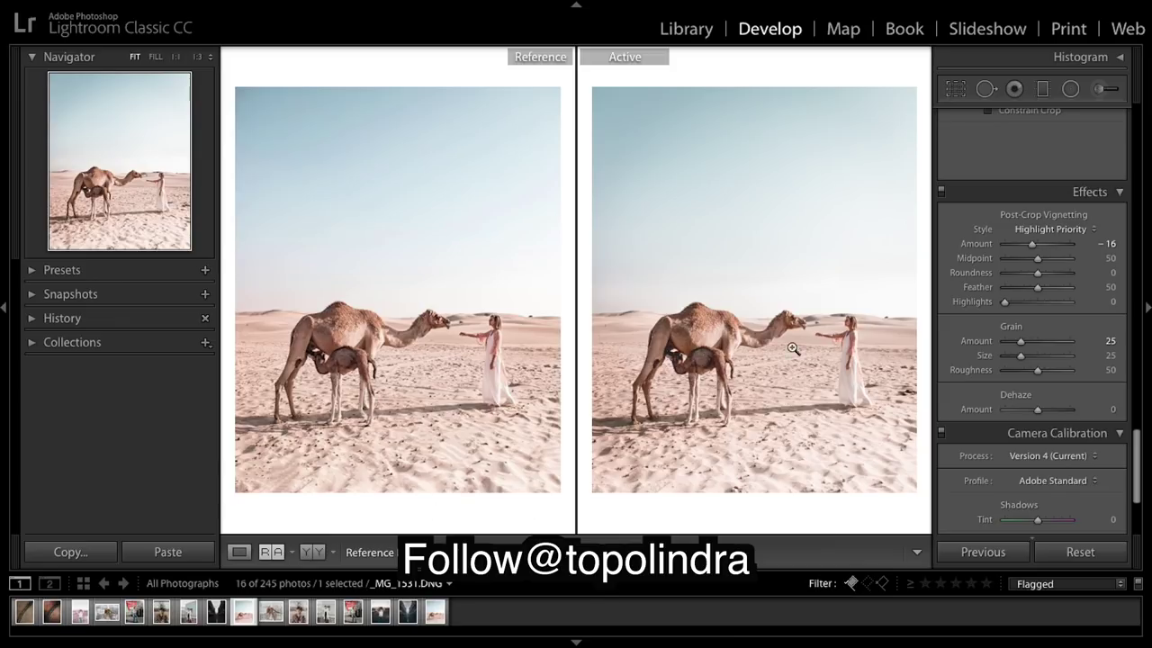
# - Clone clean sand over the blemish at the photo's lower edge with a size 82 spot, and finish the spot removal
pyautogui.click(985, 90)
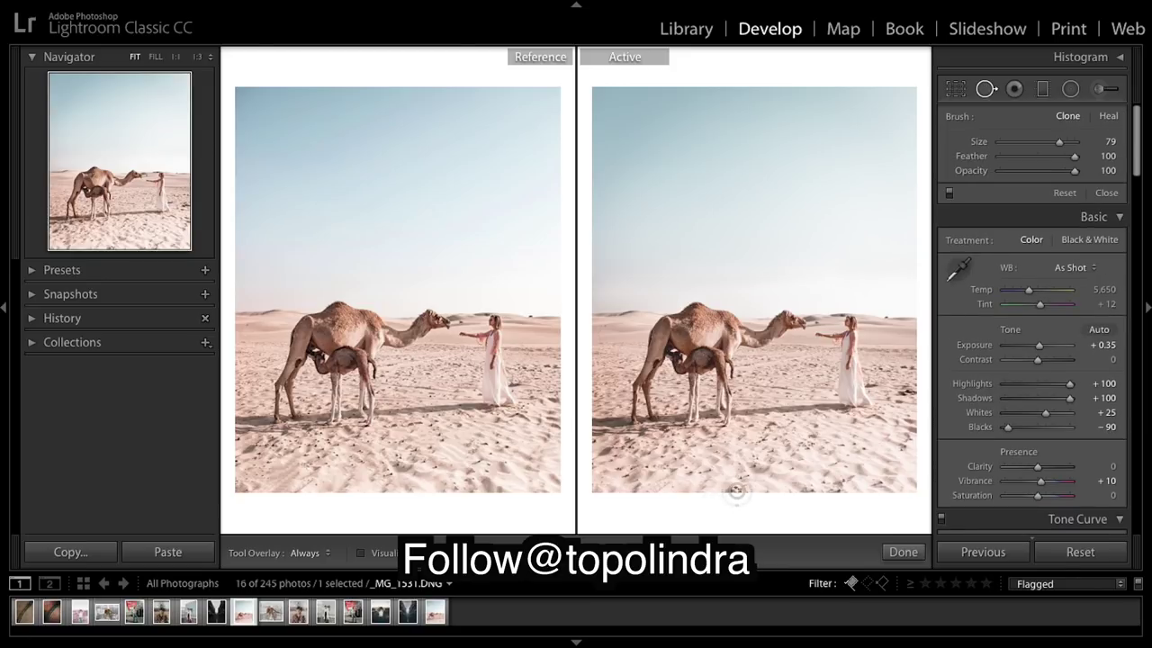
pyautogui.scroll(4, 736, 491)
pyautogui.click(736, 491)
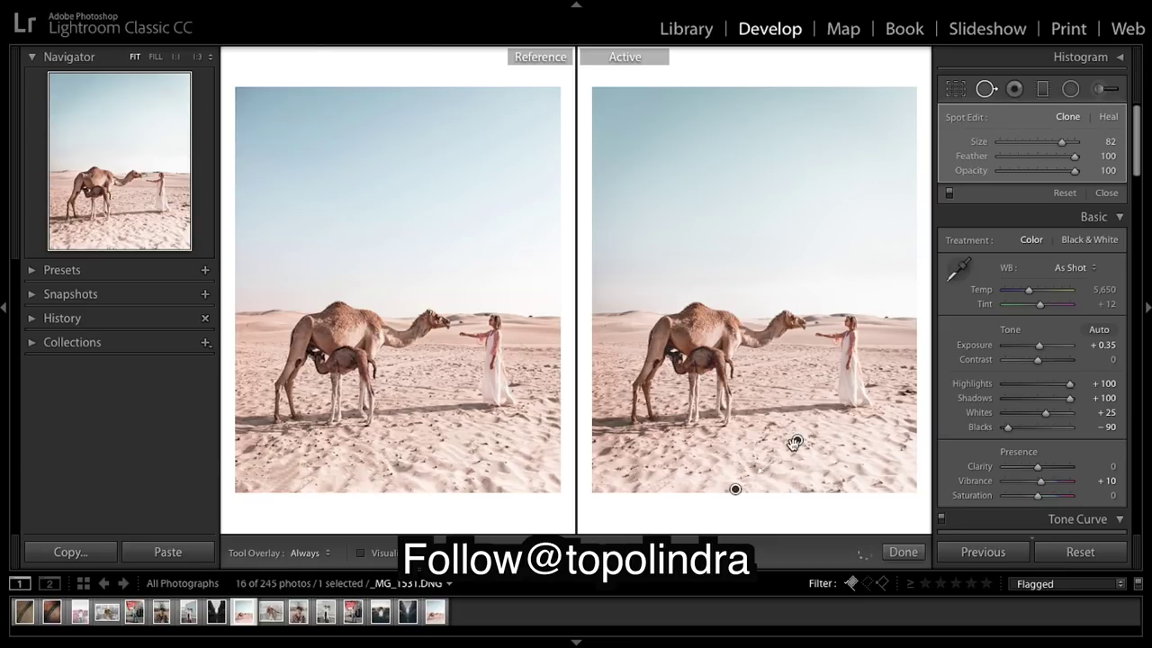
pyautogui.moveTo(735, 489); pyautogui.dragTo(701, 487)
pyautogui.click(903, 552)
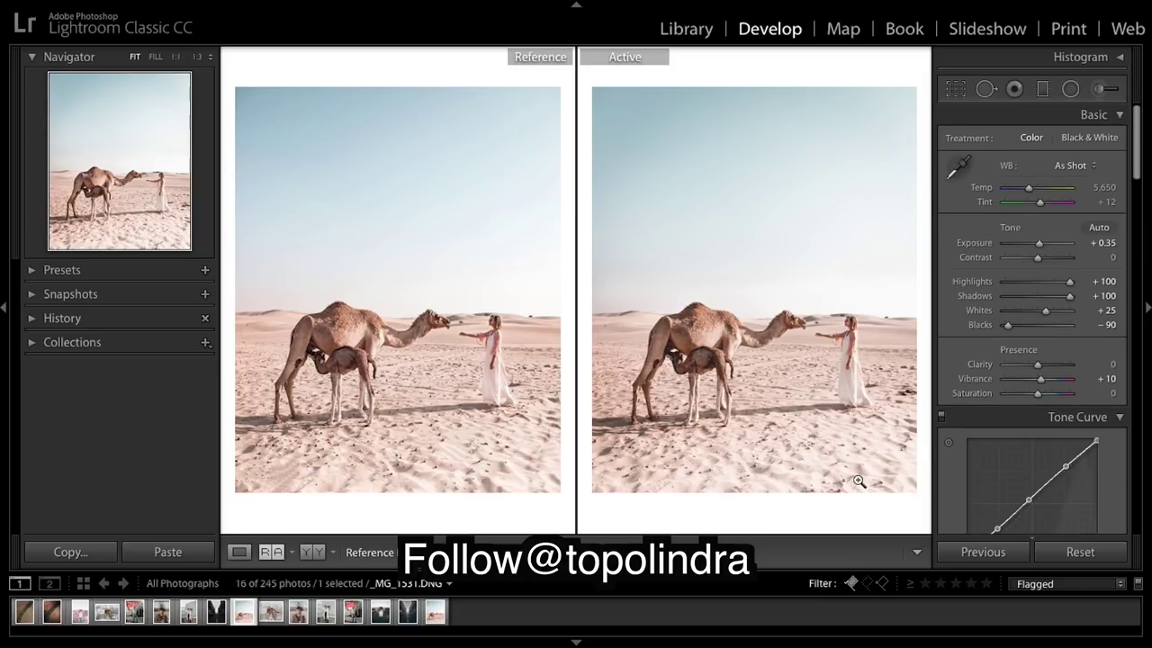
# - Clone sand from just below the woman over the dark marks at the photo's right edge, set the spot size to 79, and finish
pyautogui.click(987, 88)
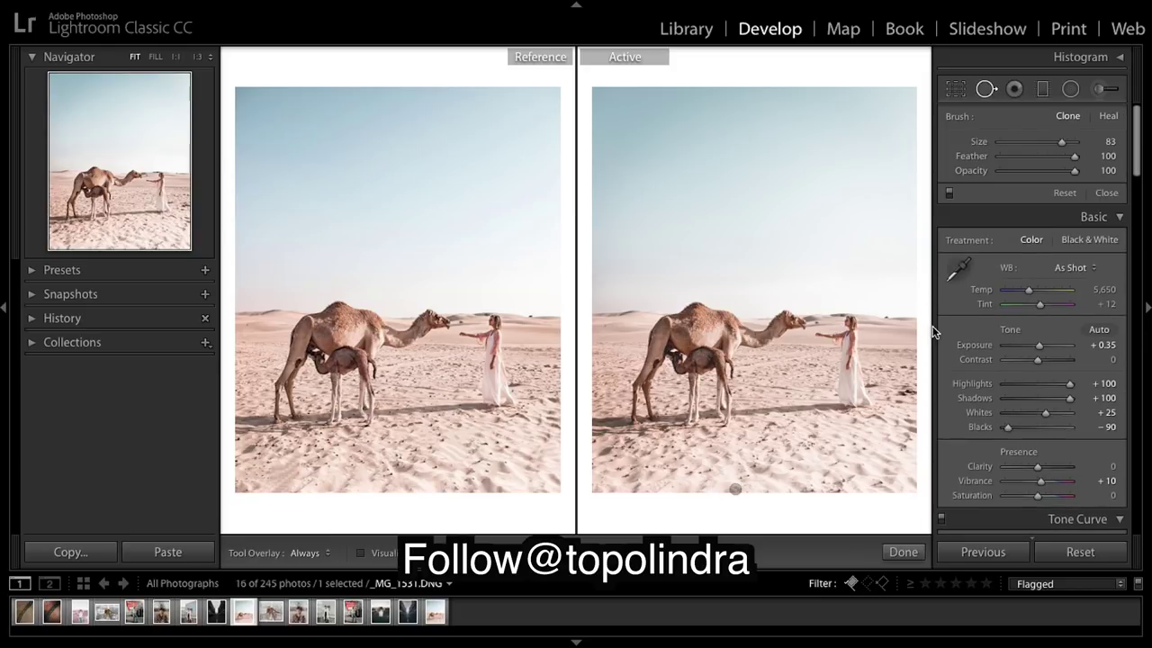
pyautogui.click(909, 389)
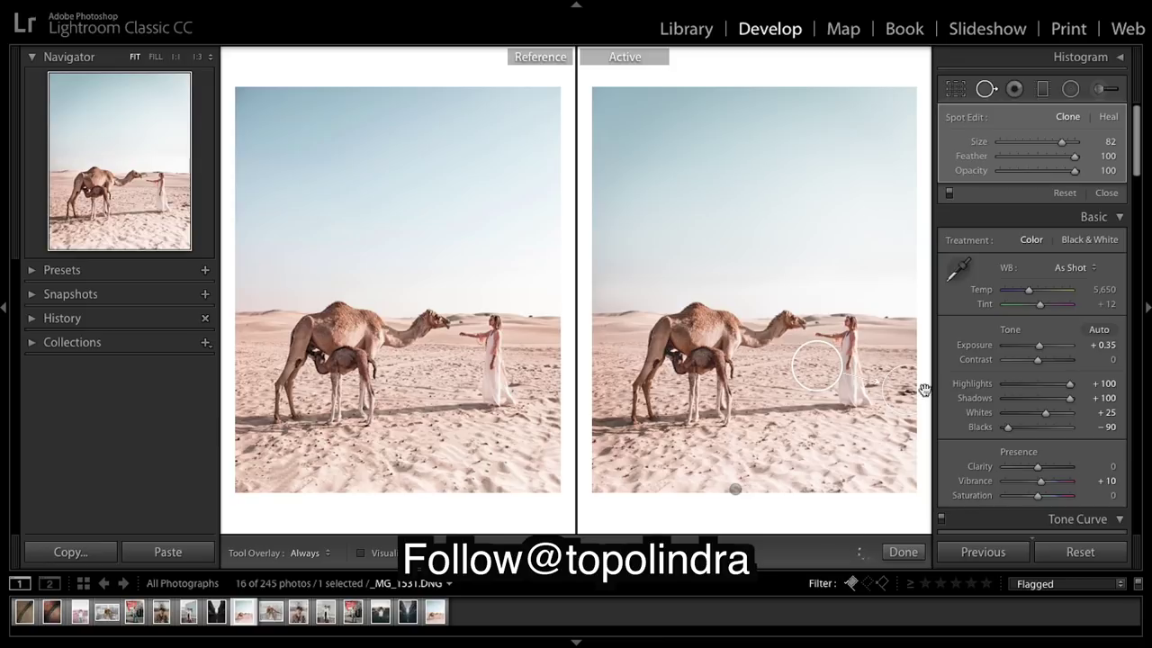
pyautogui.moveTo(826, 379)
pyautogui.mouseDown()
pyautogui.moveTo(912, 433)
pyautogui.moveTo(926, 424)
pyautogui.moveTo(896, 373)
pyautogui.moveTo(888, 425)
pyautogui.moveTo(866, 430)
pyautogui.moveTo(909, 378)
pyautogui.moveTo(896, 455)
pyautogui.moveTo(864, 441)
pyautogui.moveTo(912, 438)
pyautogui.moveTo(922, 448)
pyautogui.moveTo(918, 406)
pyautogui.moveTo(878, 360)
pyautogui.moveTo(878, 436)
pyautogui.mouseUp()
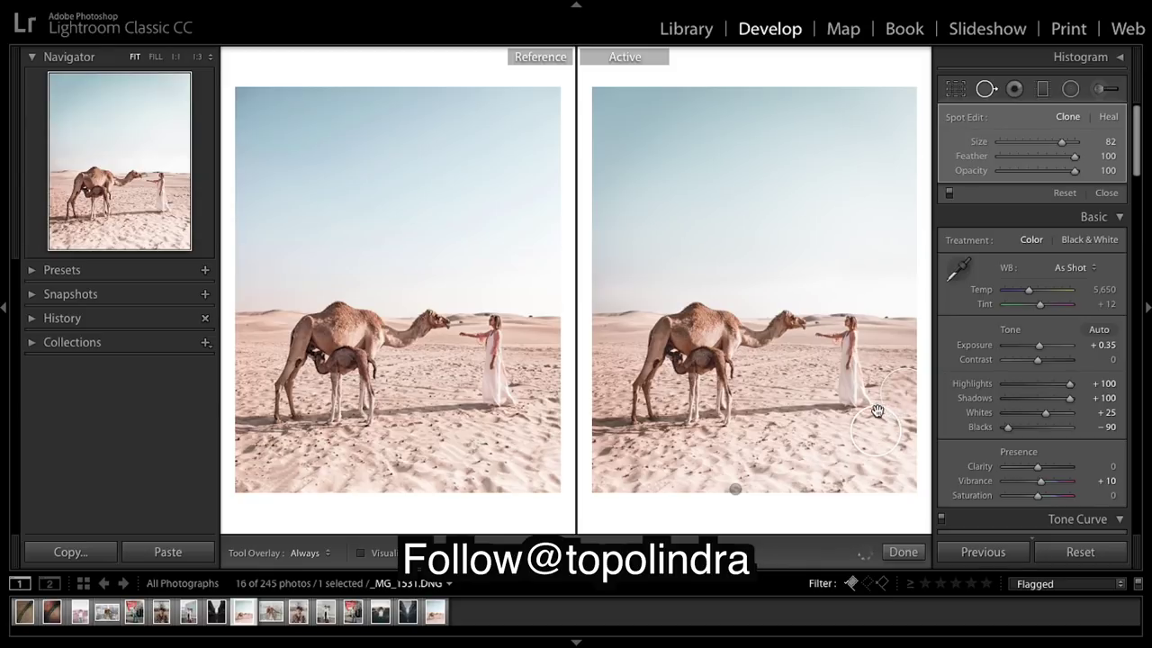
pyautogui.scroll(-3, 867, 414)
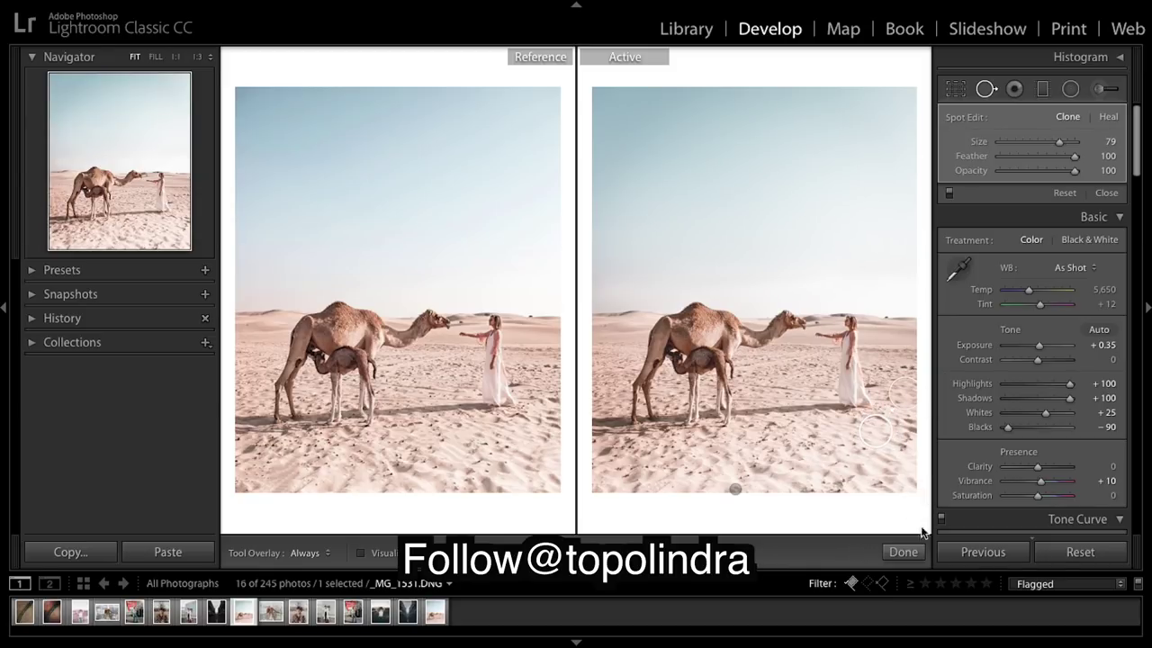
pyautogui.click(912, 557)
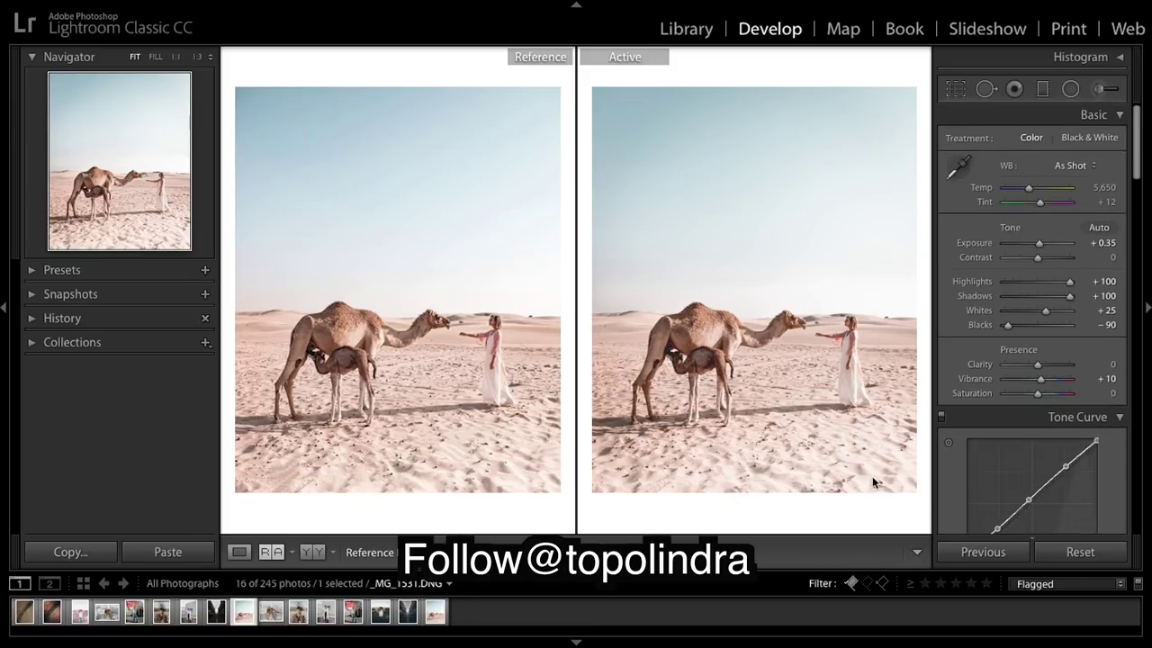
# - Clone over one more blemish in the sand along the photo's lower edge with a size 79 spot, and finish
pyautogui.click(986, 88)
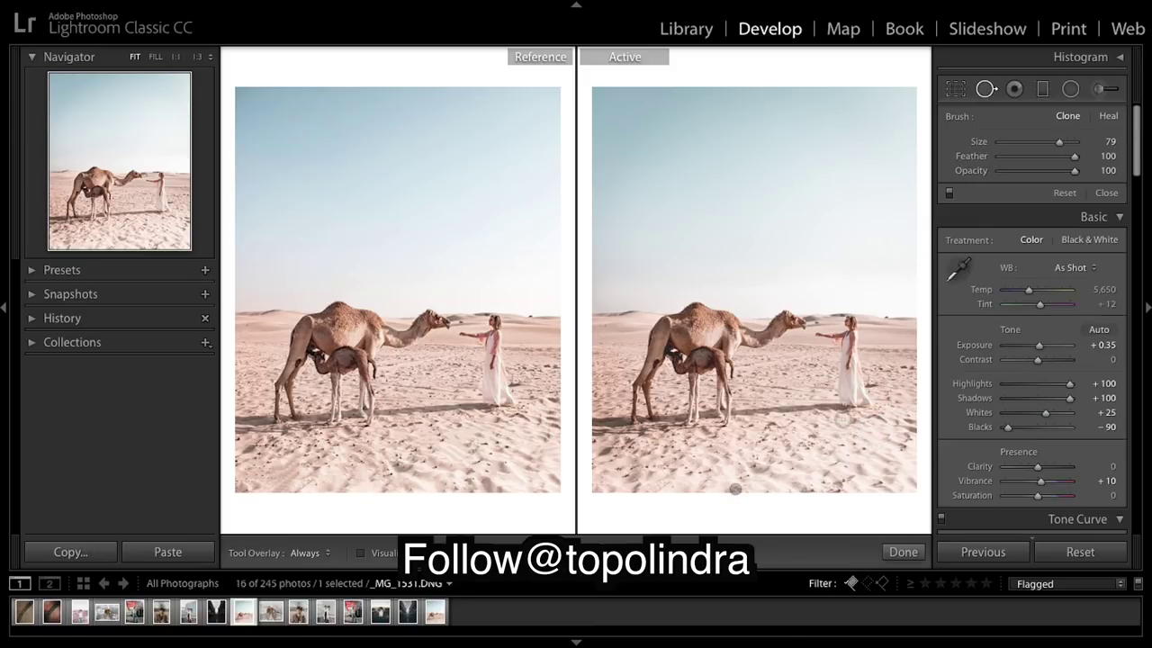
pyautogui.click(775, 486)
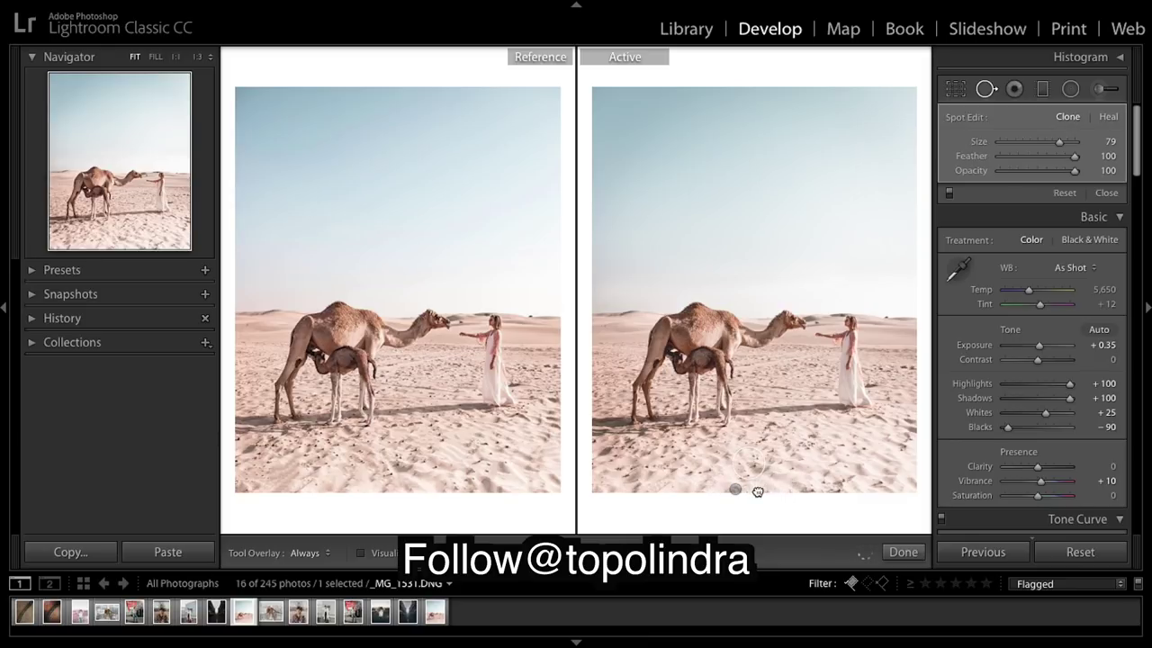
pyautogui.moveTo(734, 491); pyautogui.dragTo(786, 487)
pyautogui.click(905, 551)
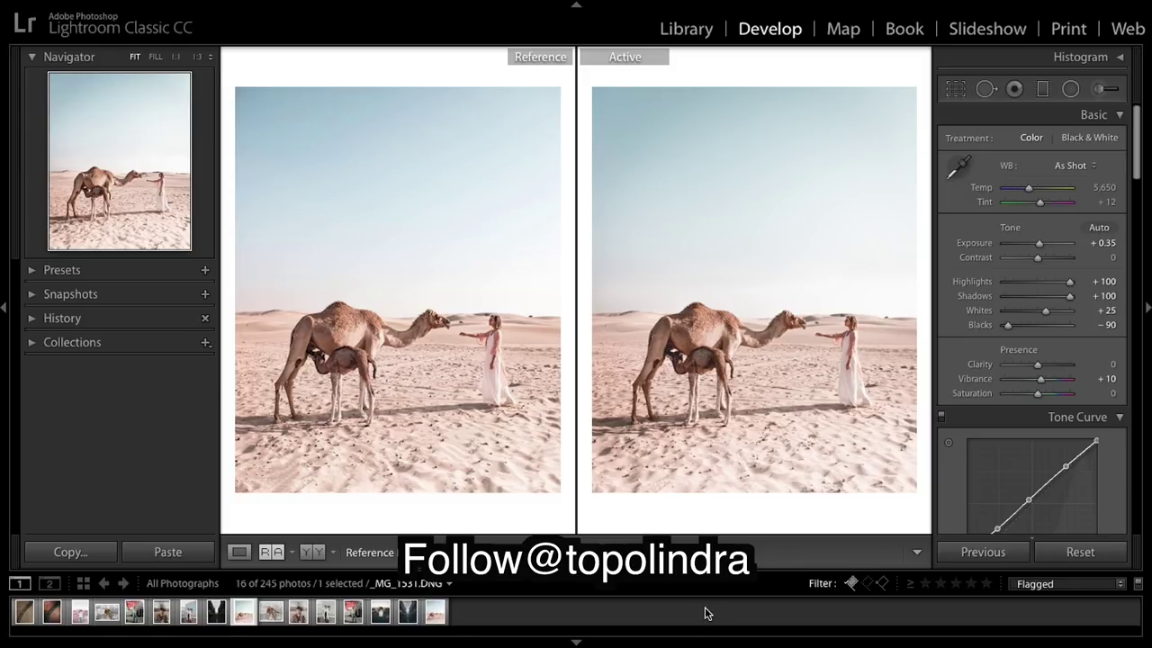
# - Review the finished edit against the original photo and the reference by repeatedly toggling the before view
pyautogui.press('\\')
pyautogui.press('\\')
pyautogui.press('\\')
pyautogui.press('\\')
pyautogui.press('\\')
pyautogui.press('\\')
pyautogui.press('\\')
pyautogui.press('\\')
pyautogui.press('\\')
pyautogui.press('\\')
pyautogui.press('\\')
pyautogui.press('\\')
pyautogui.press('\\')
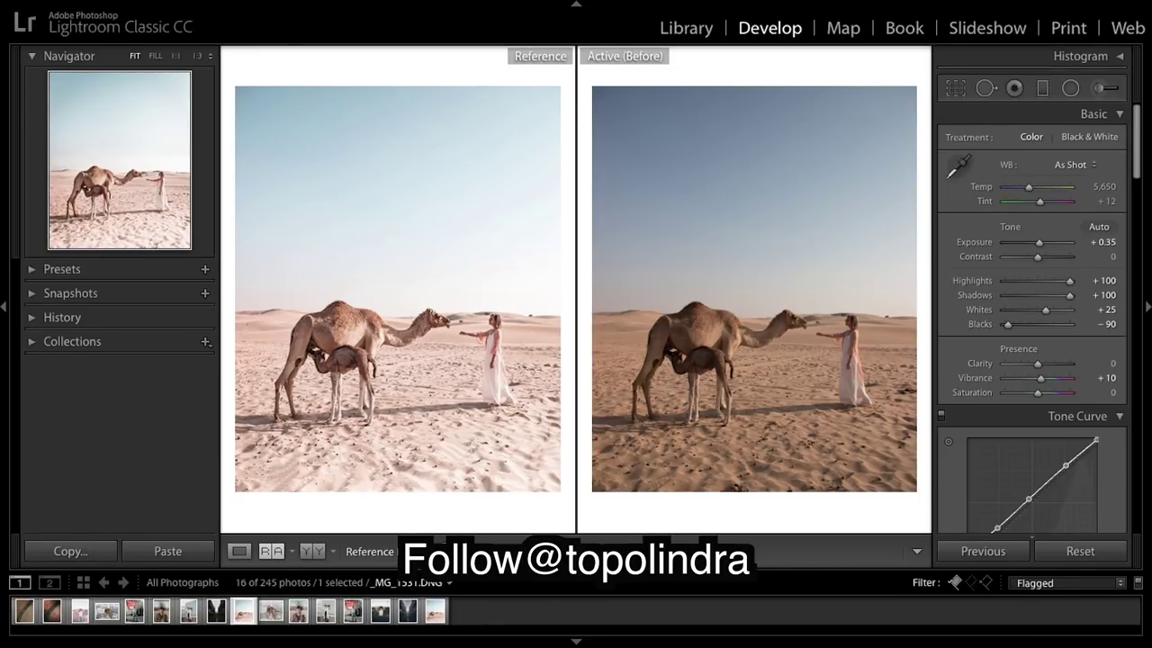
pyautogui.press('\\')
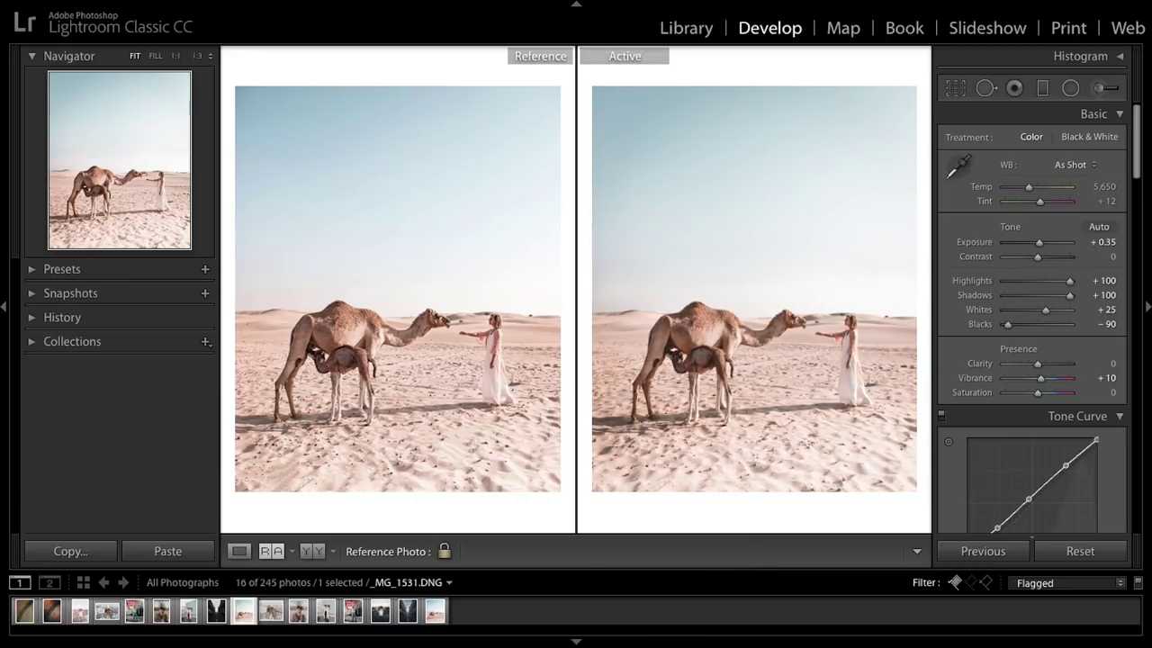